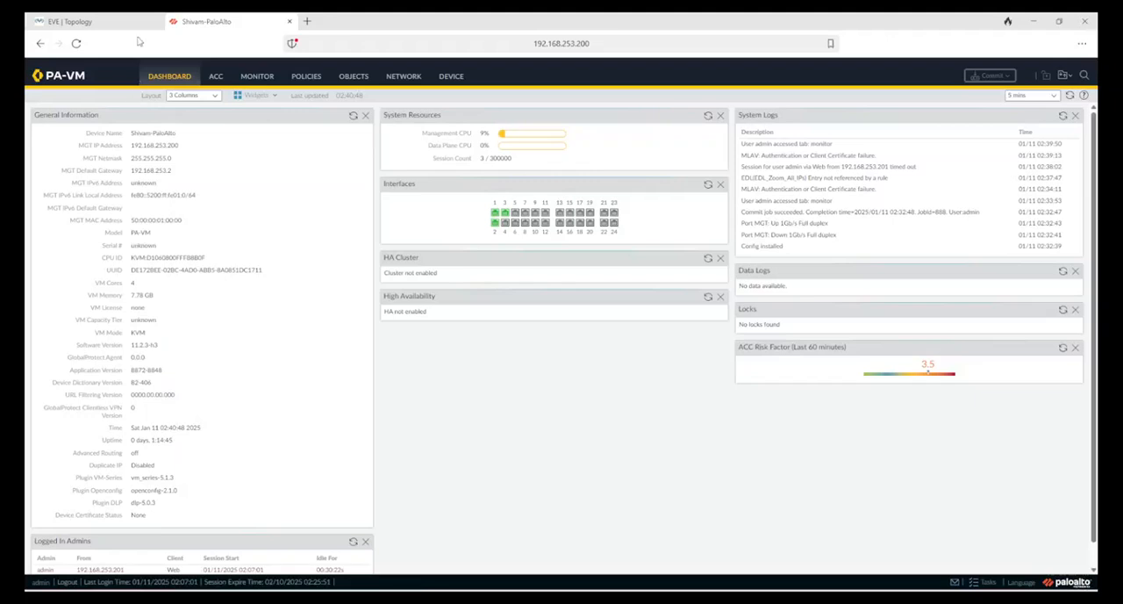
Step: Check the EVE lab topology, then display the firewall's device certificates and select app server cert
click(119, 23)
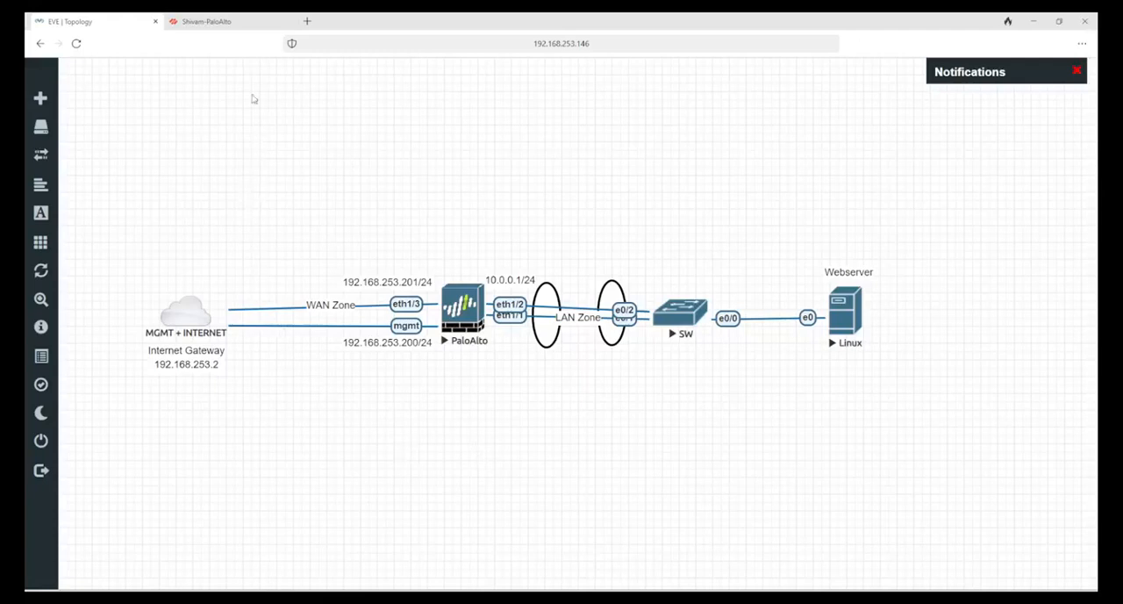
click(233, 23)
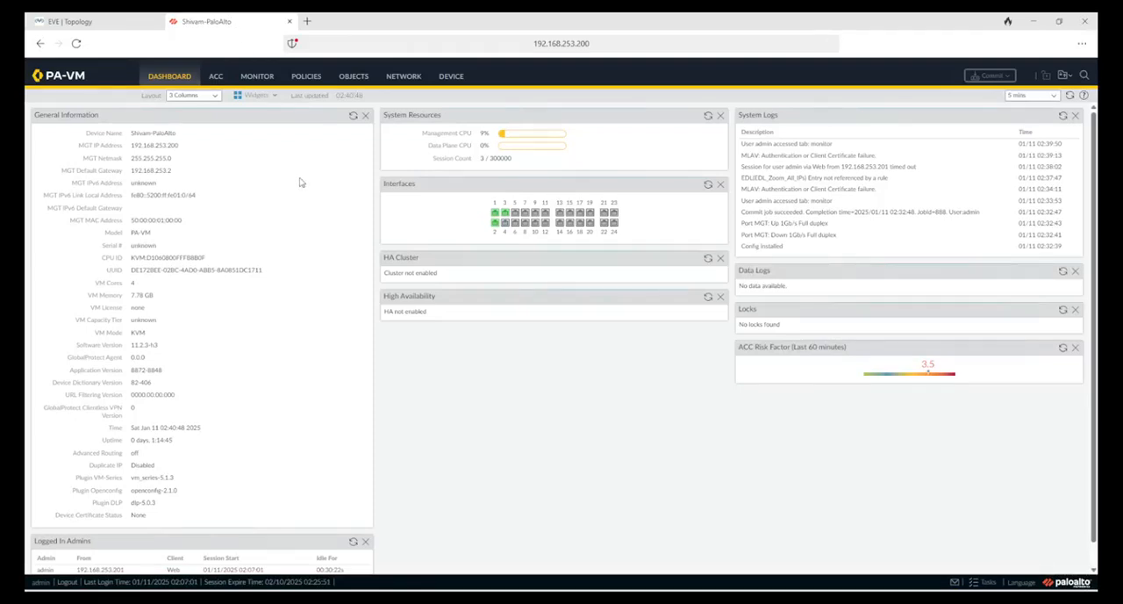
click(450, 78)
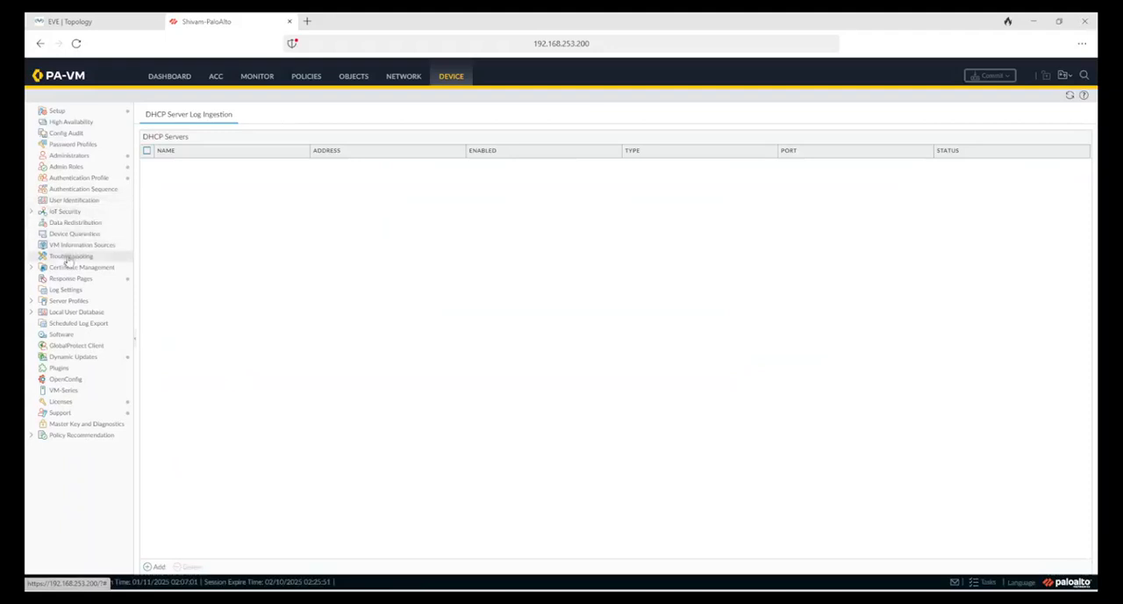
click(31, 268)
click(75, 278)
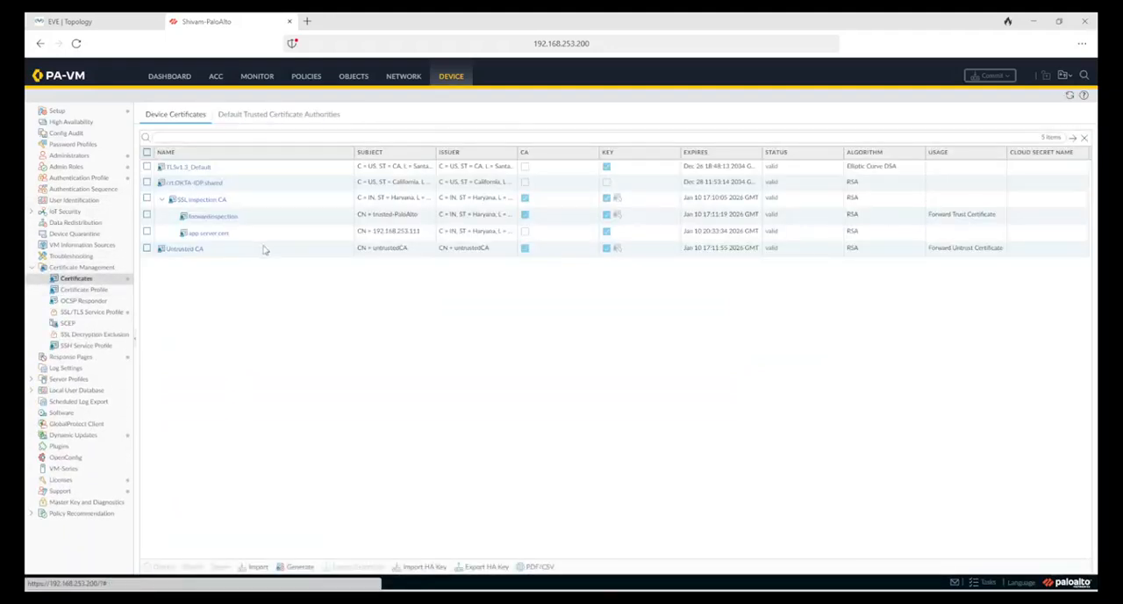
click(255, 234)
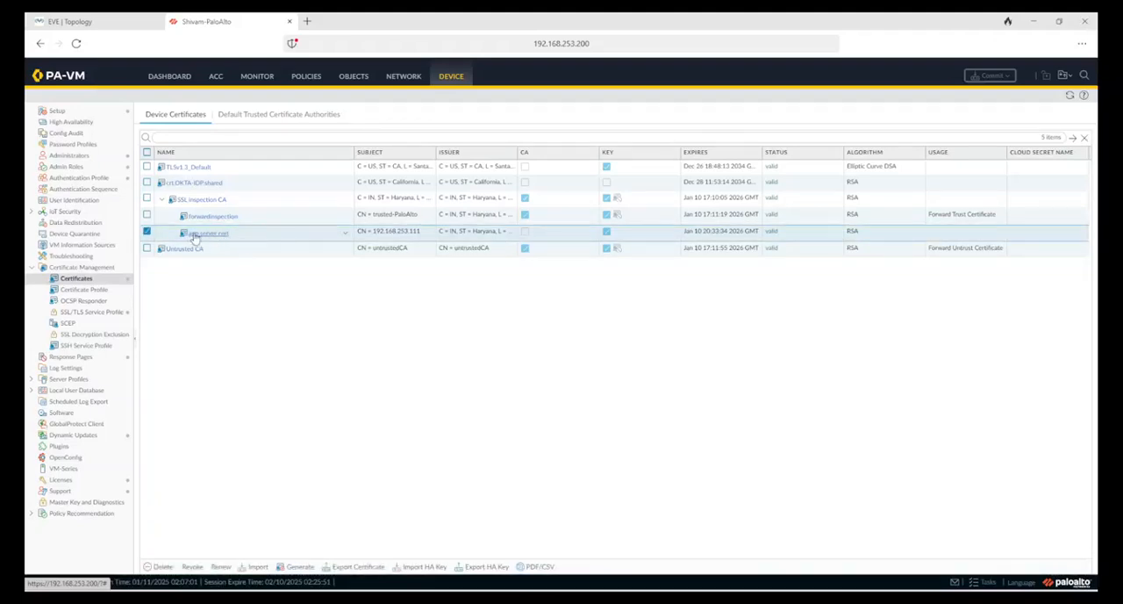
Step: Recheck the lab topology, then review the OpenSSL commands for extracting the private key and full-chain certificates in Notepad++
click(119, 23)
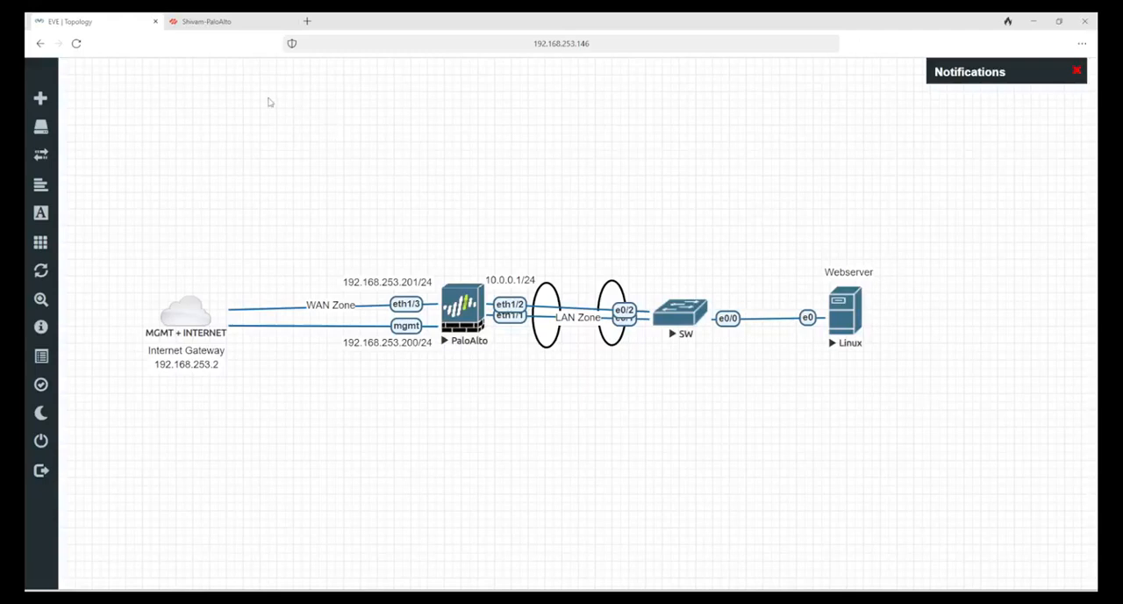
click(225, 23)
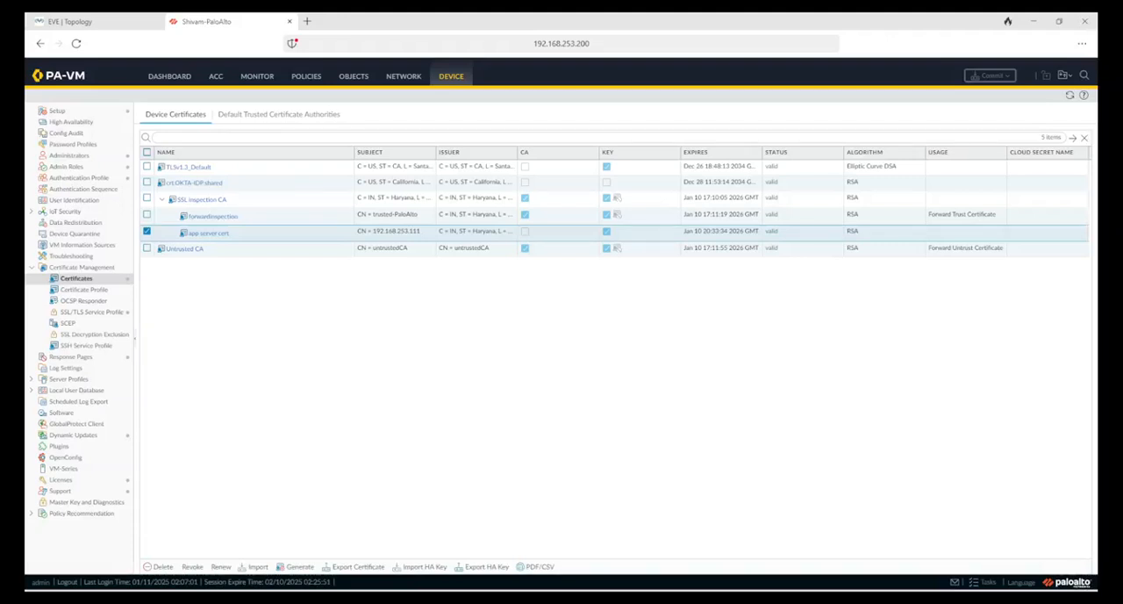
key(alt+Tab)
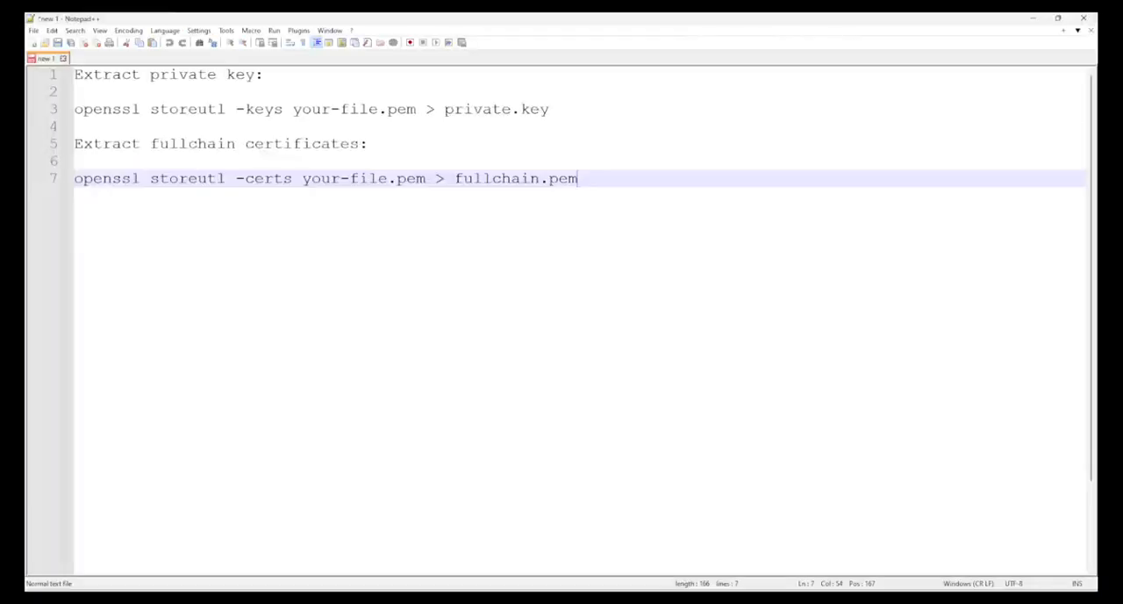
drag(604, 178, 70, 79)
click(272, 230)
drag(387, 111, 415, 110)
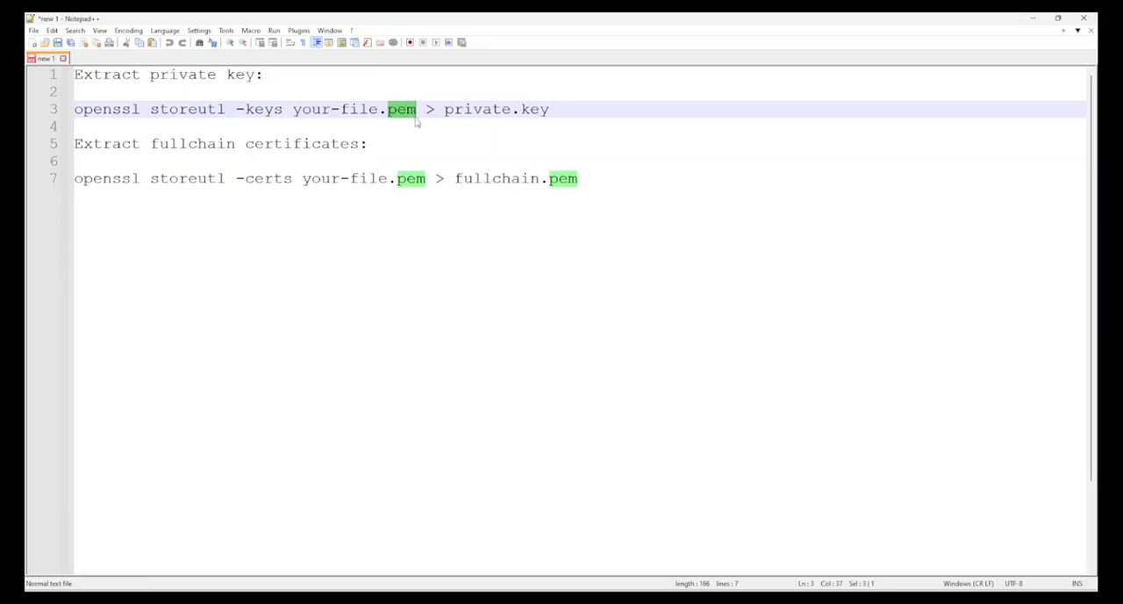
click(458, 275)
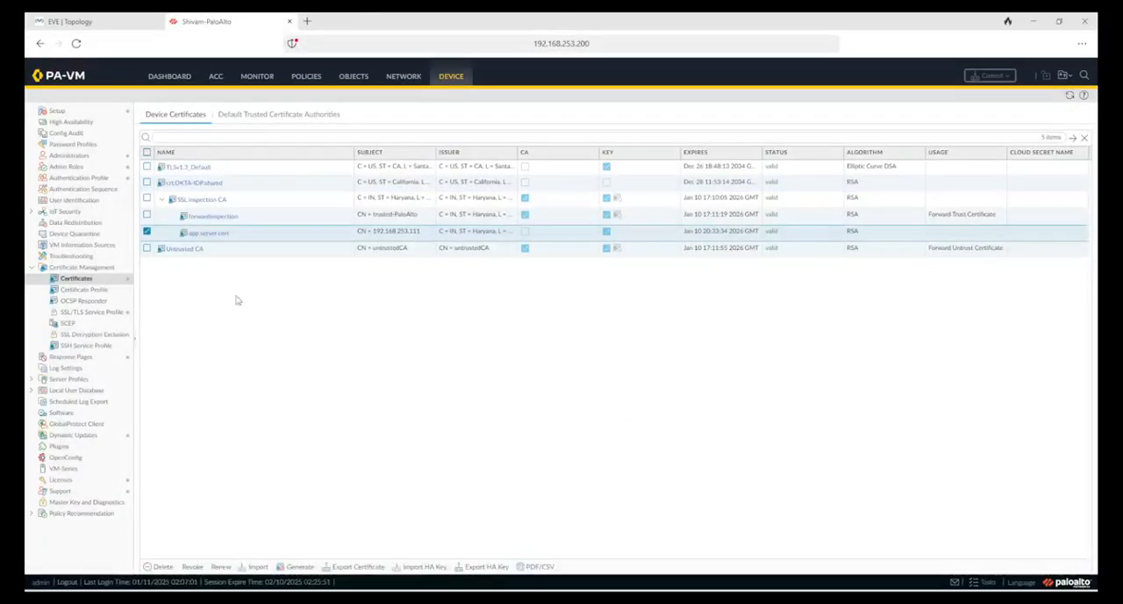
Step: Clear the app server cert selection and display the security policy rules with the browser page enlarged two zoom levels
click(147, 231)
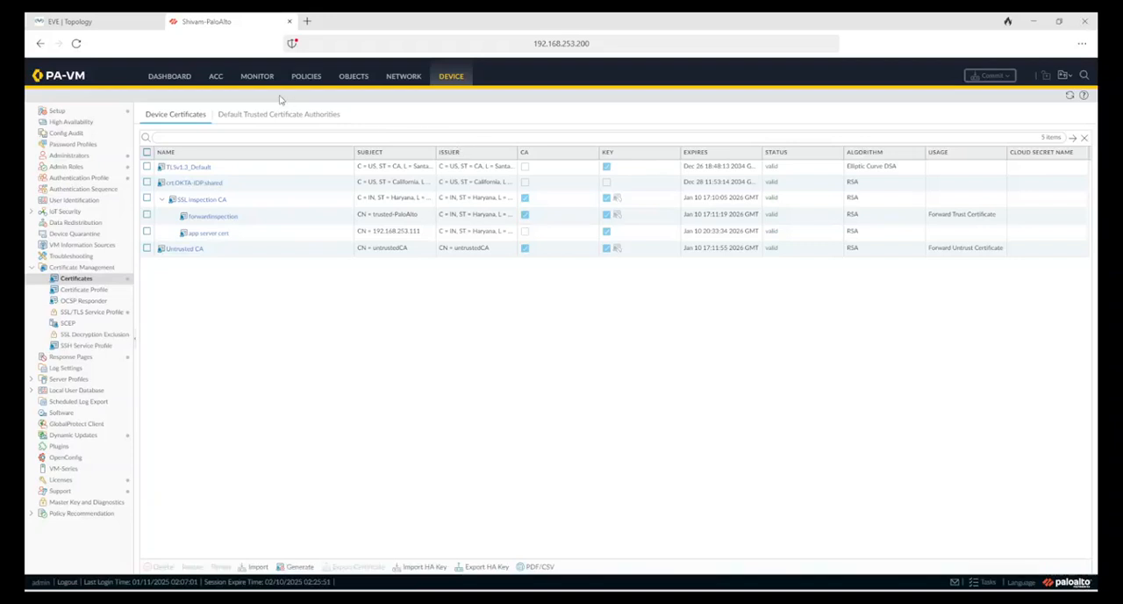
click(305, 80)
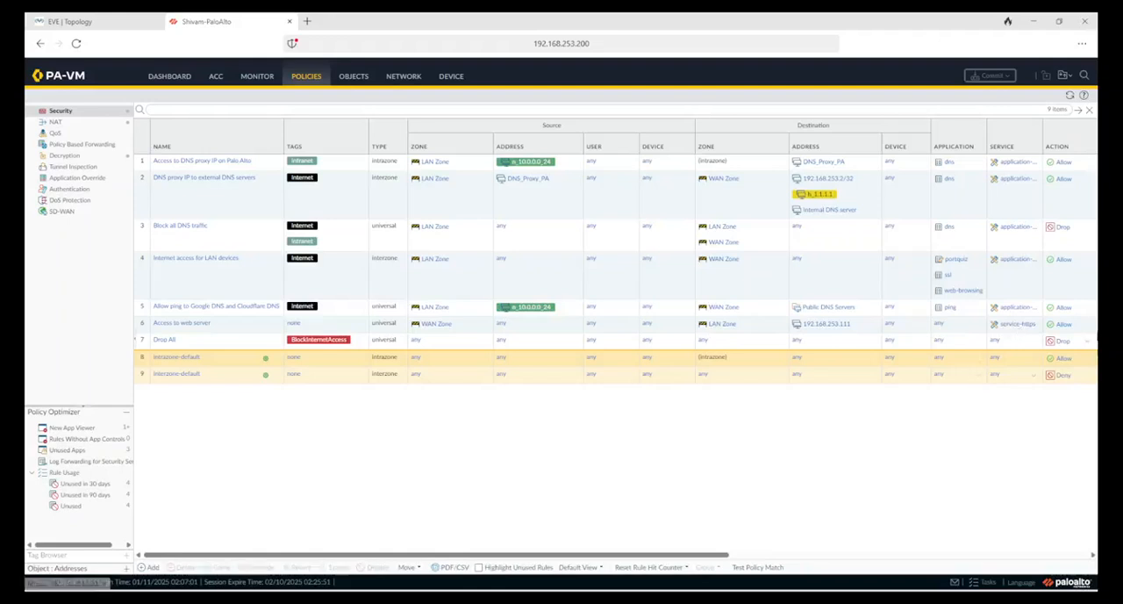
click(1082, 43)
mouse_move(1043, 136)
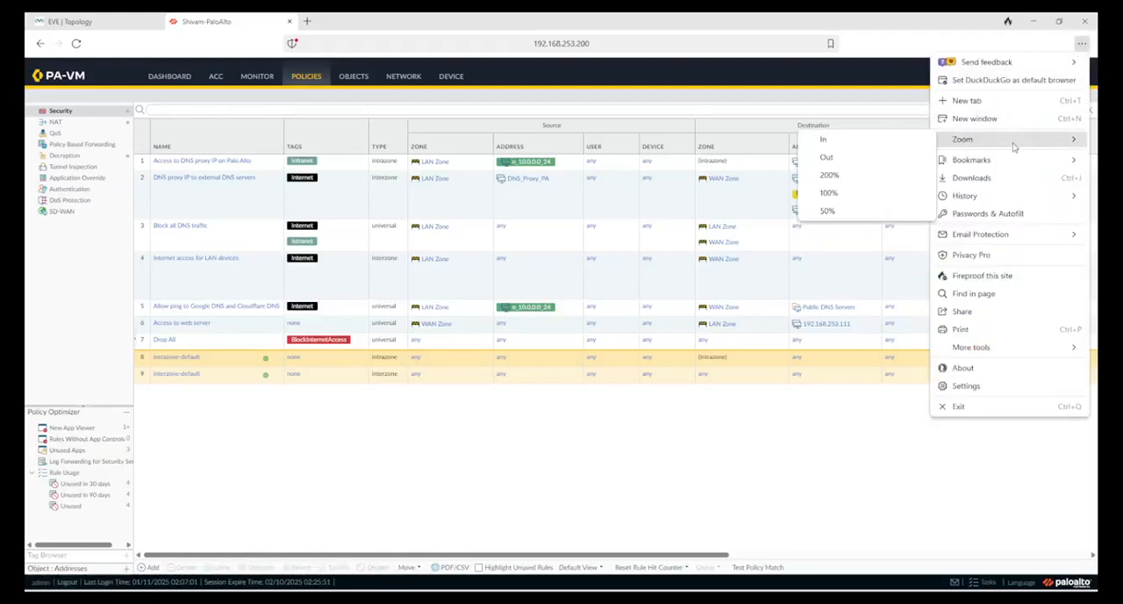
click(869, 140)
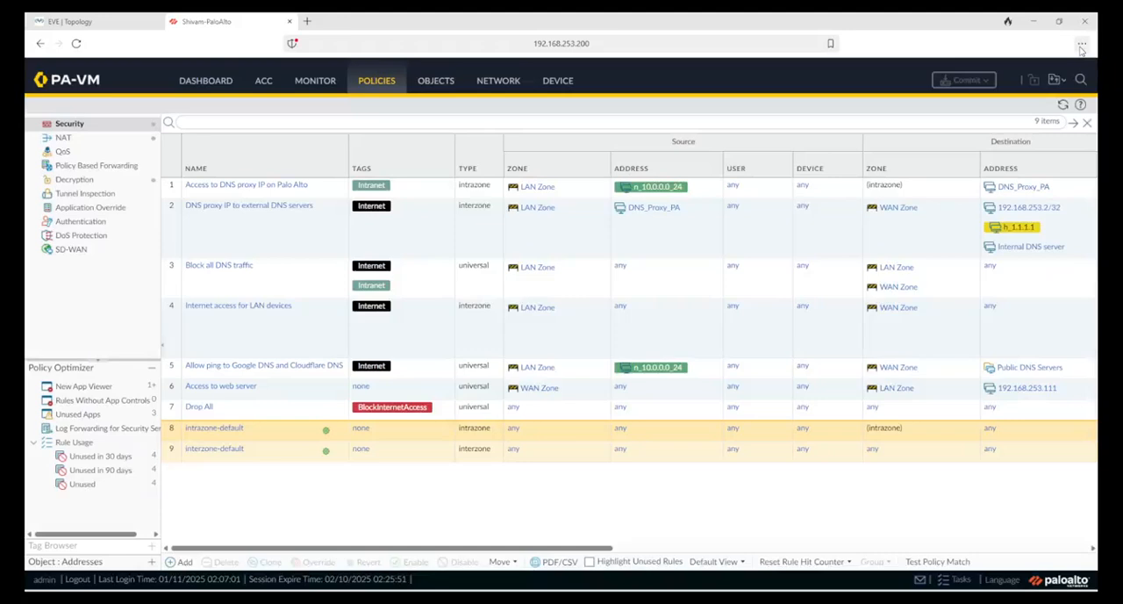
click(1082, 45)
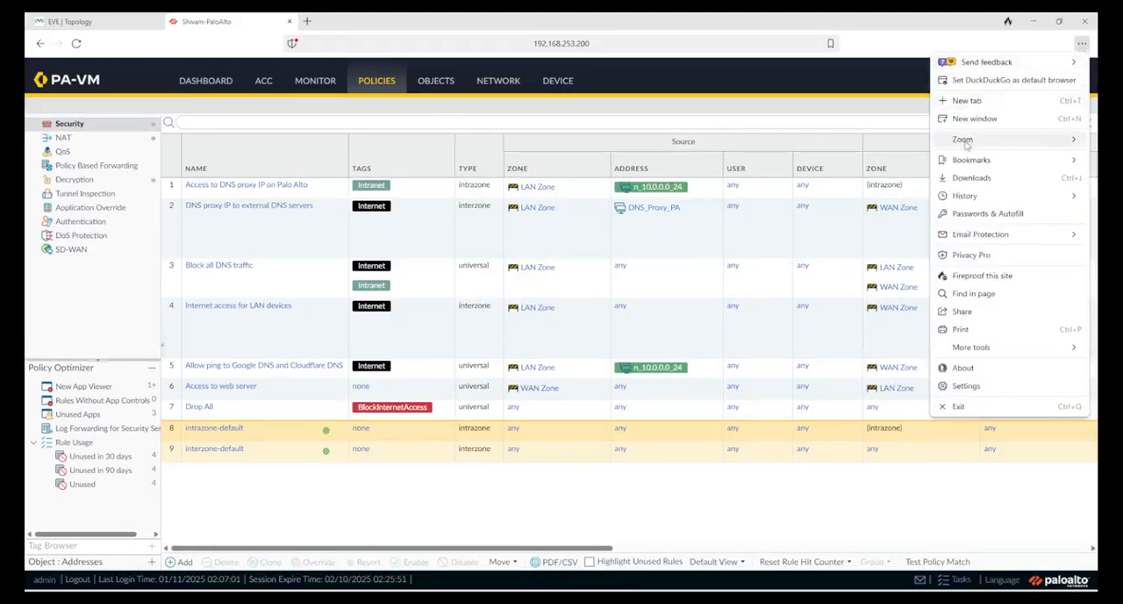
mouse_move(1009, 139)
click(904, 142)
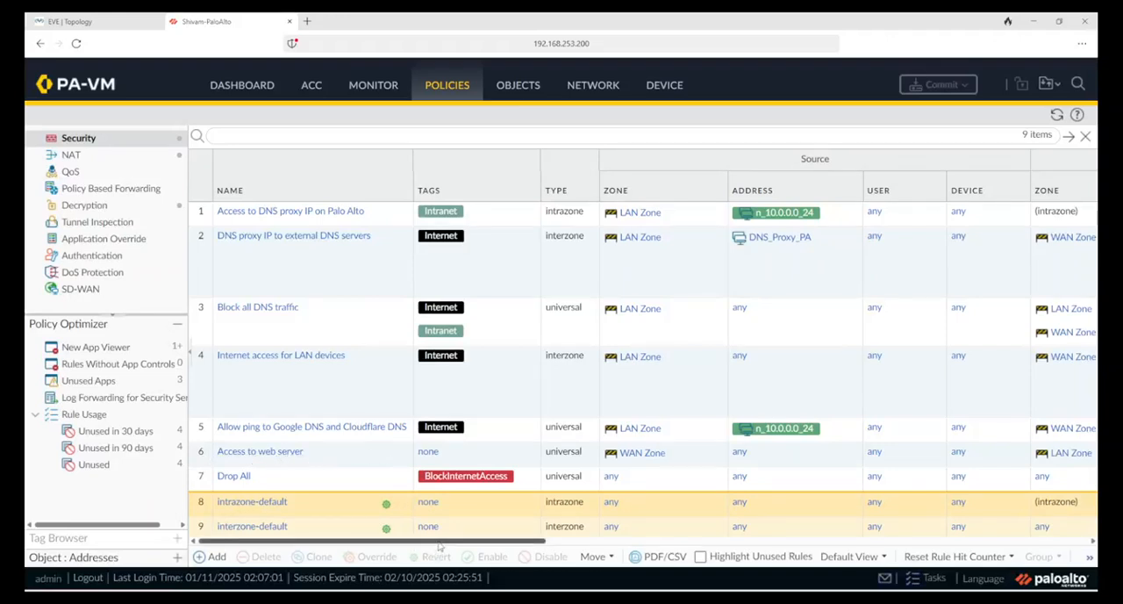
Step: Examine the source, destination, service and action of the Access to web server security rule
drag(456, 541, 593, 547)
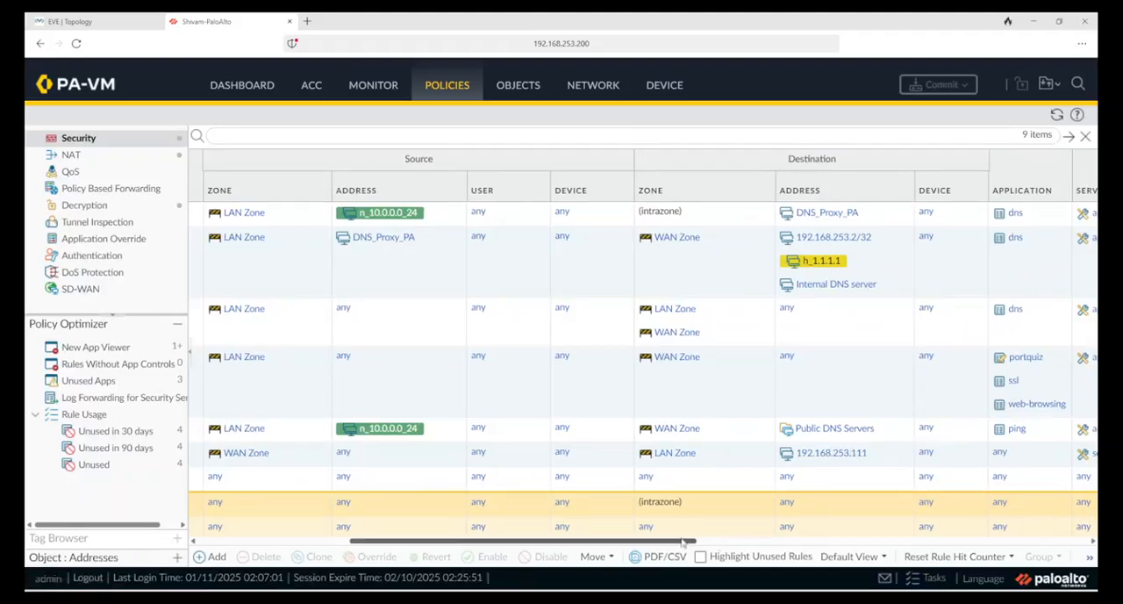
drag(684, 542, 780, 541)
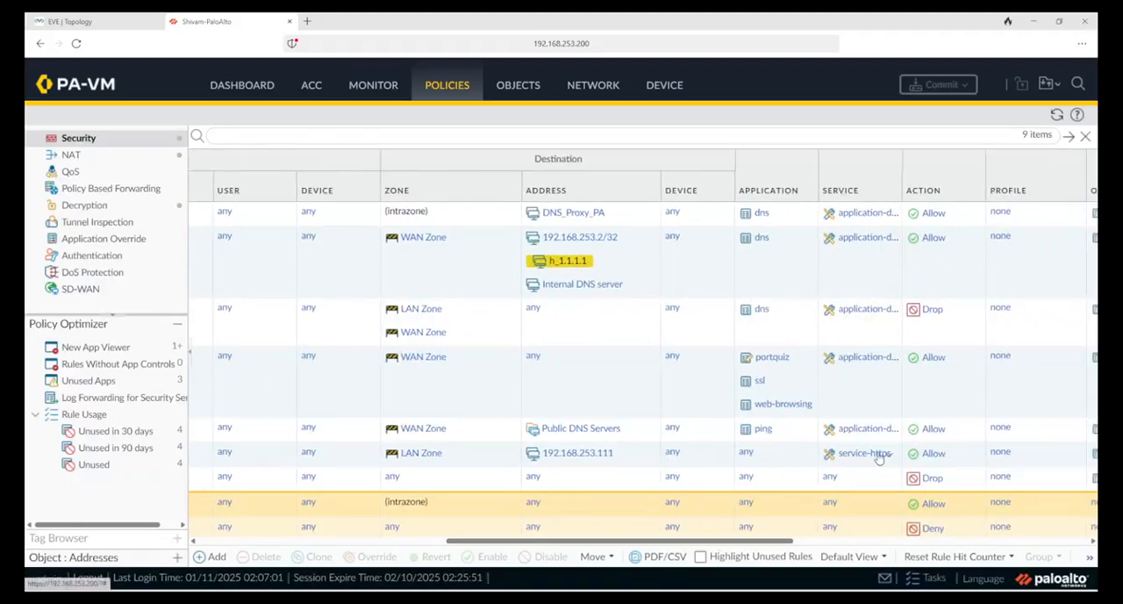
drag(720, 542, 474, 541)
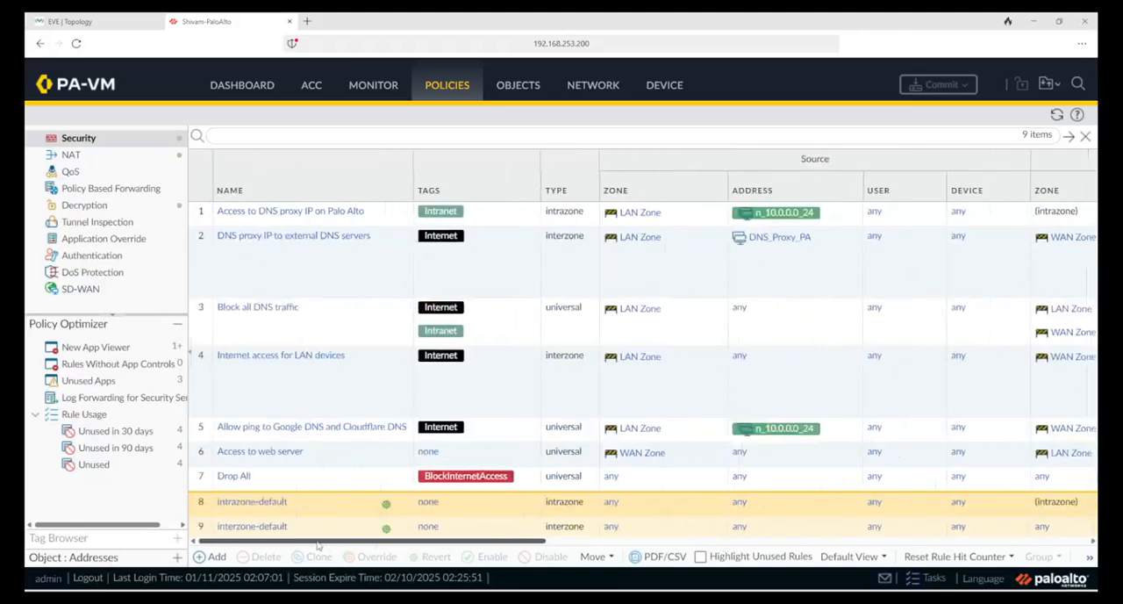
Step: Examine the original packet and destination translation settings of the Web server NAT rule
click(106, 154)
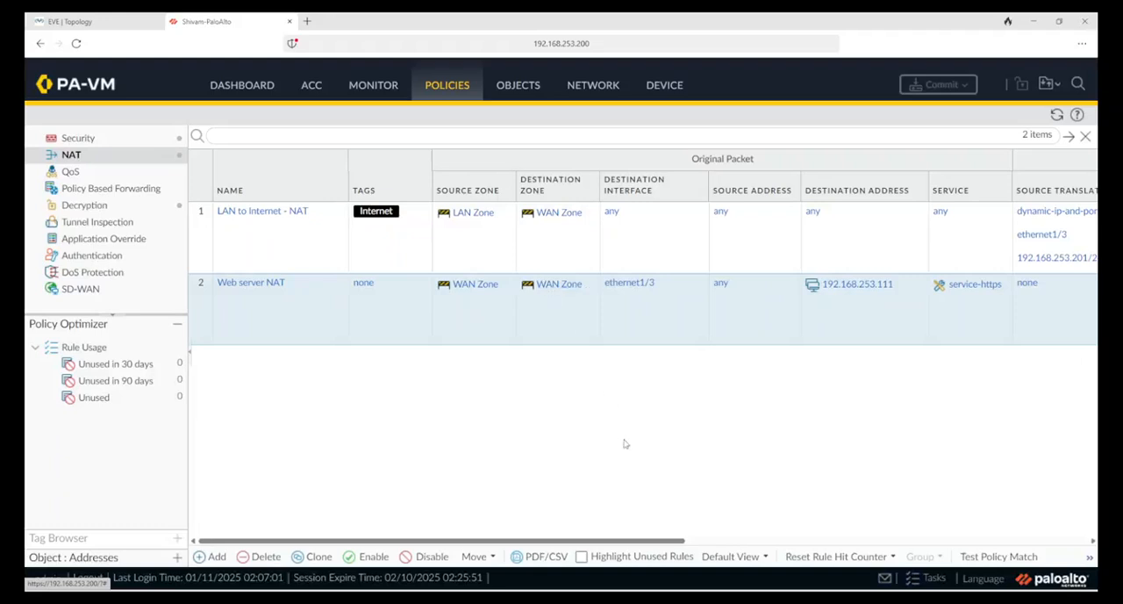
drag(681, 541, 820, 540)
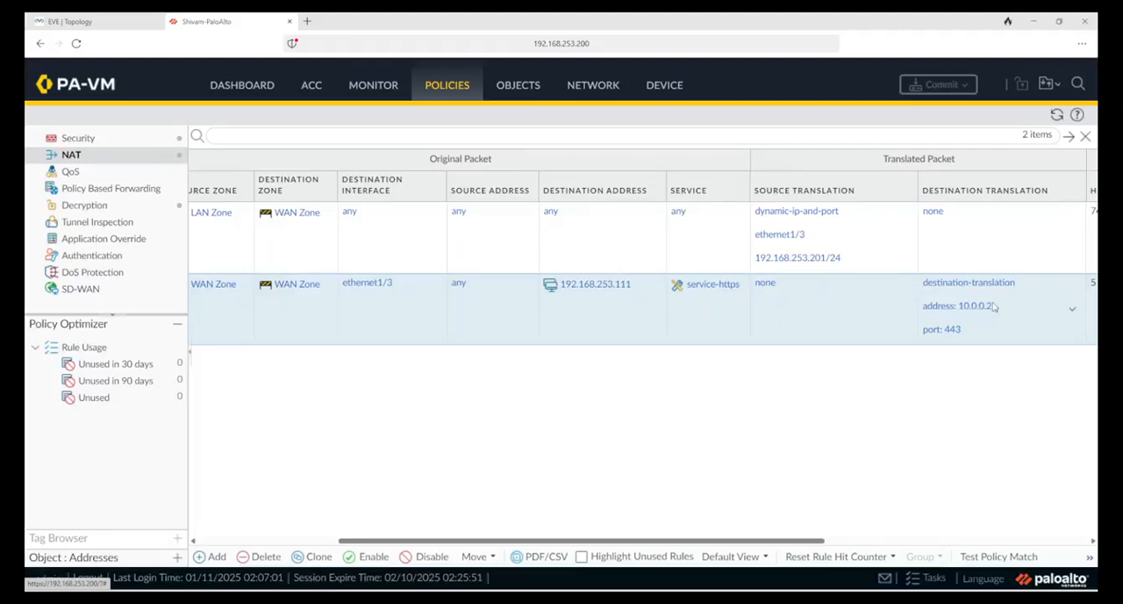
drag(818, 546, 684, 545)
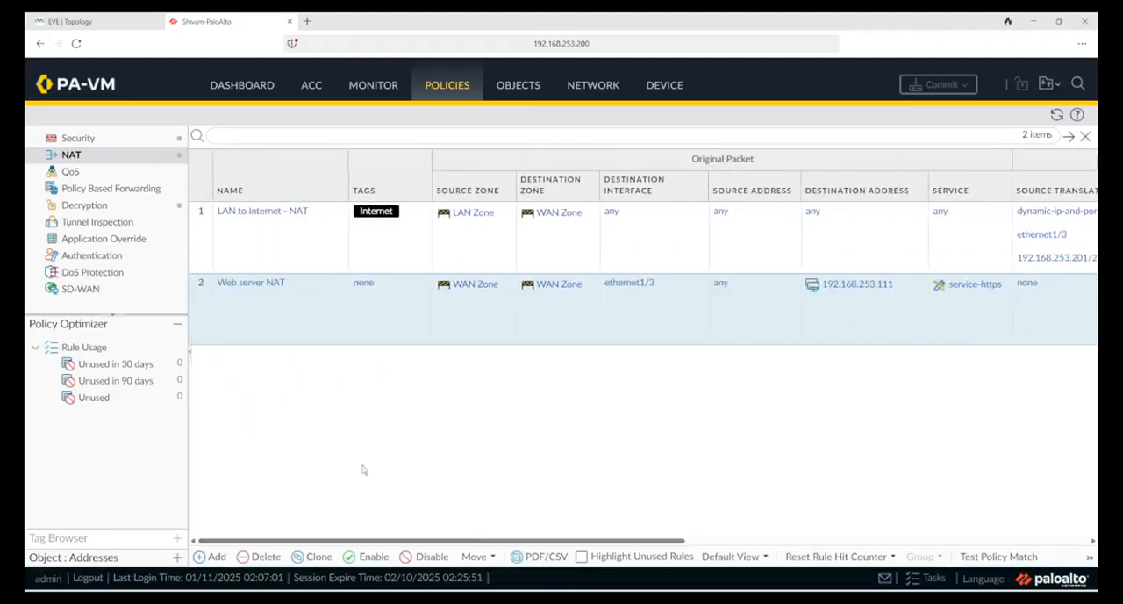
Step: Examine the zones, destination address, service and decrypt options listed for the SSL Inspect decryption rule
click(111, 207)
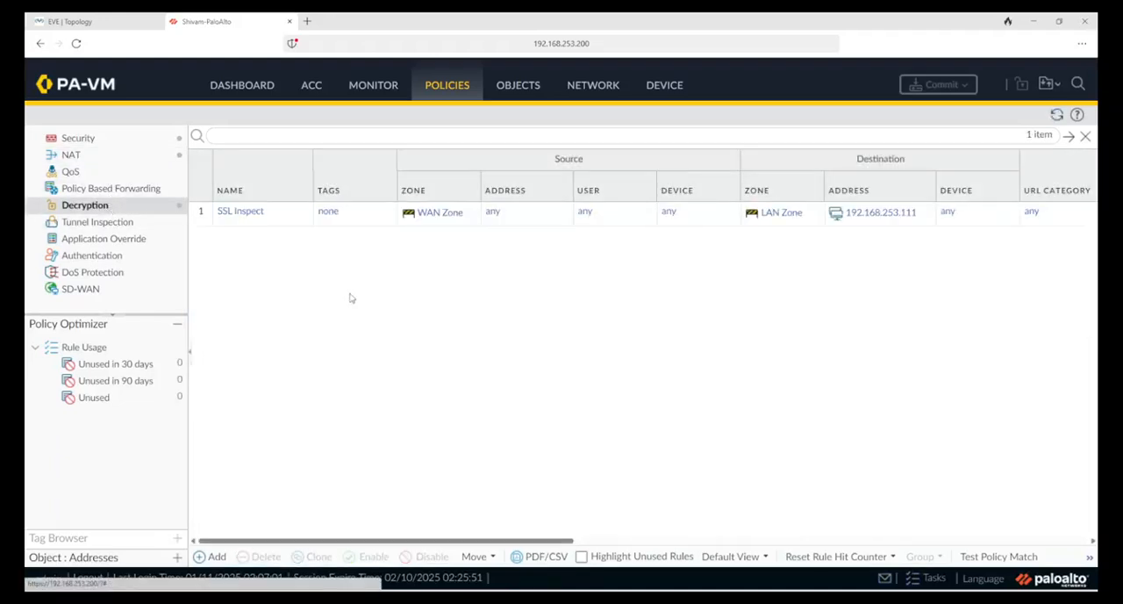
click(208, 223)
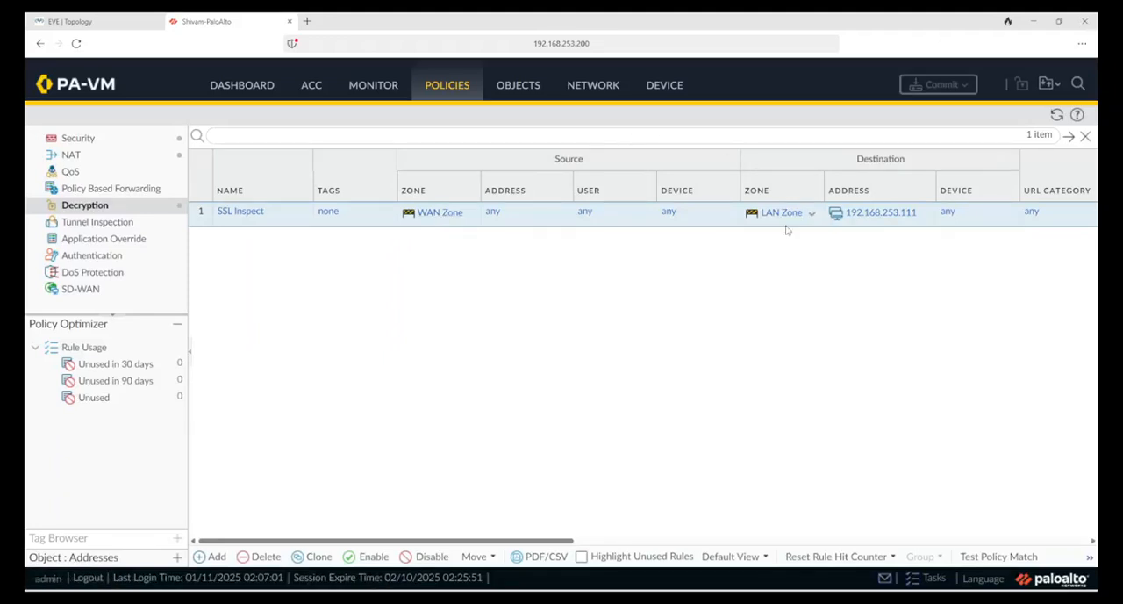
click(589, 544)
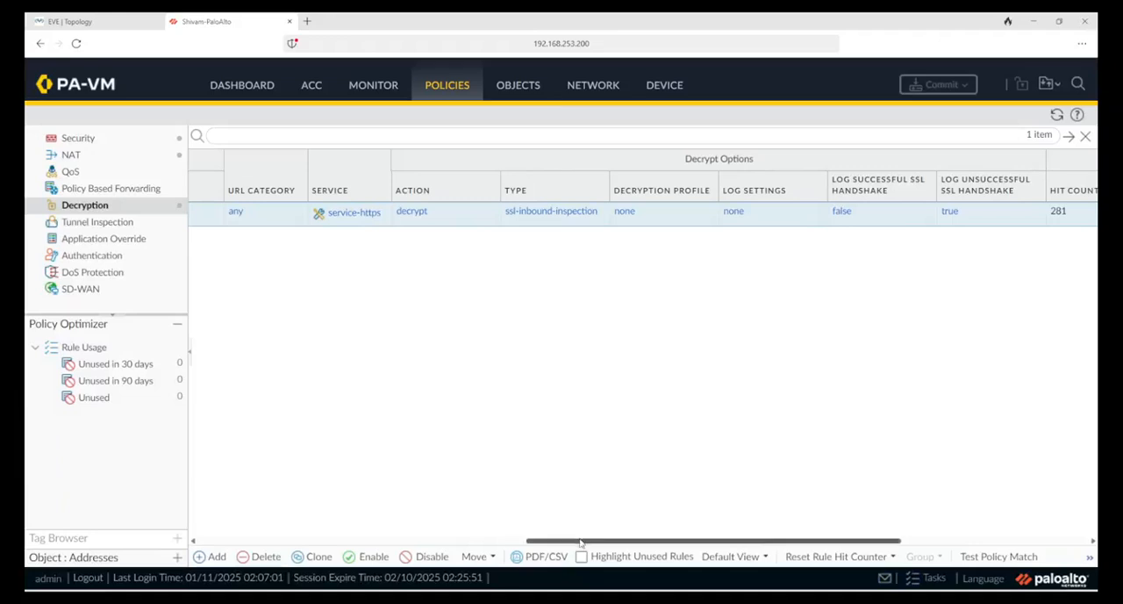
drag(605, 545, 404, 522)
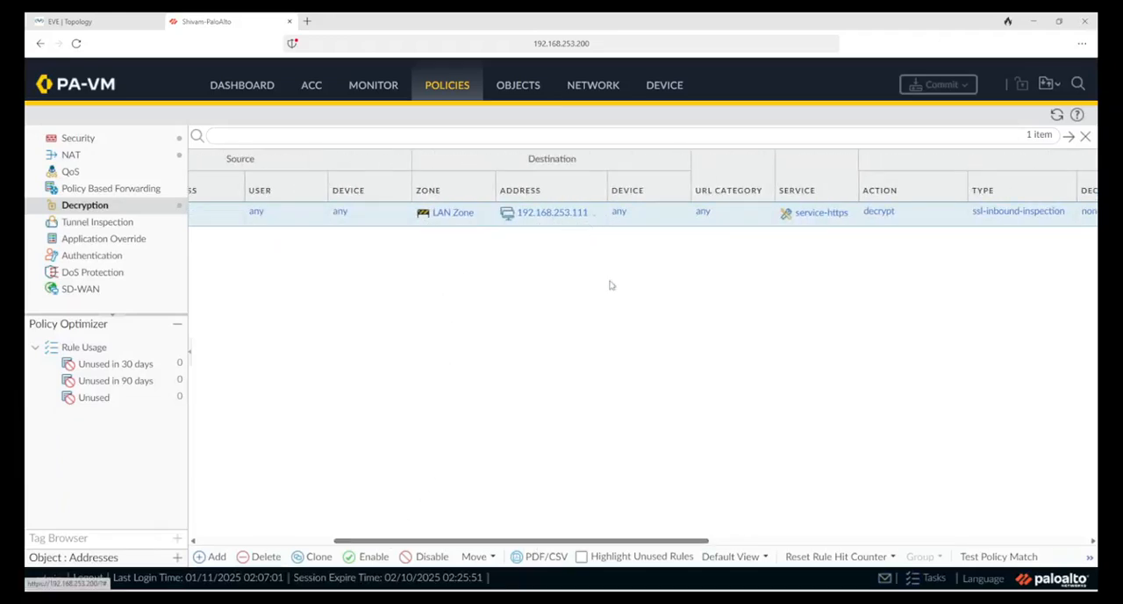
drag(698, 545, 781, 545)
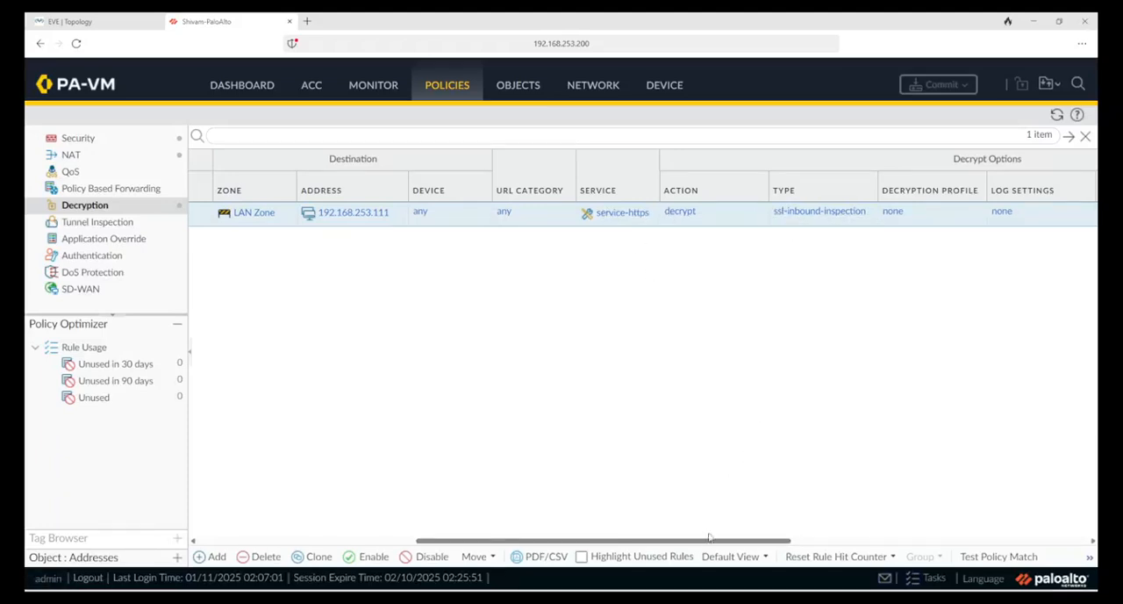
drag(709, 541, 492, 541)
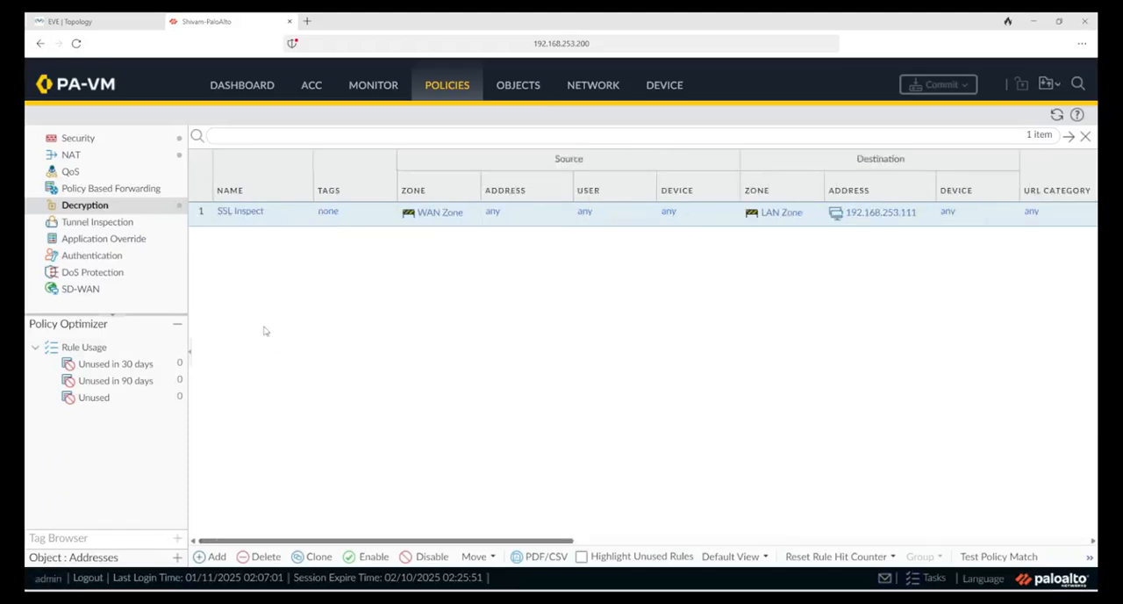
Step: Open the SSL Inspect decryption rule and review its source, destination, service and decryption option settings
click(251, 216)
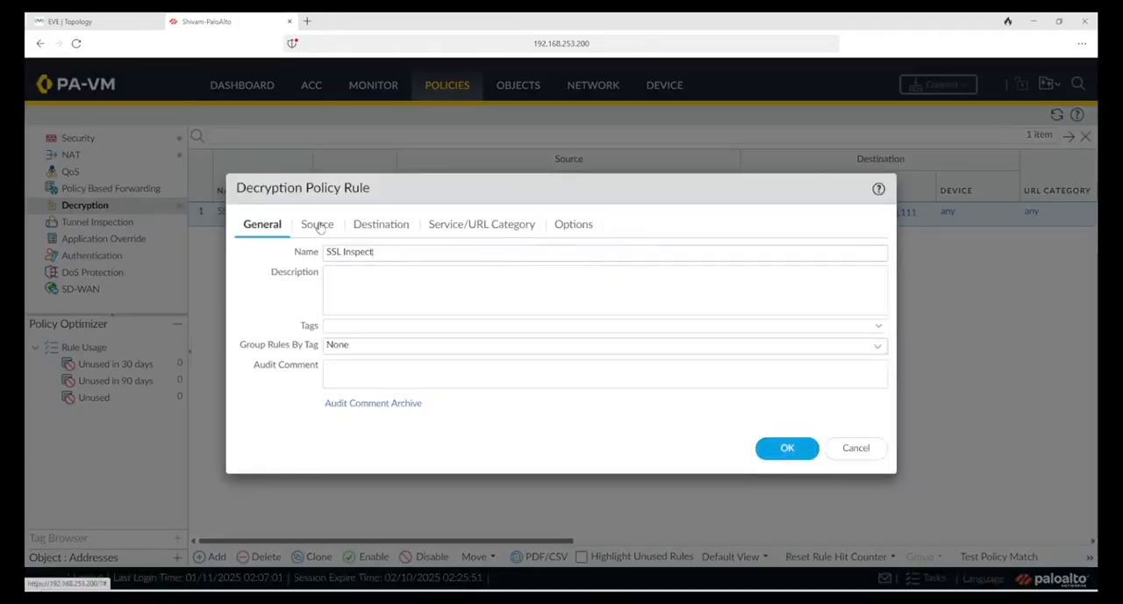
click(317, 225)
click(376, 226)
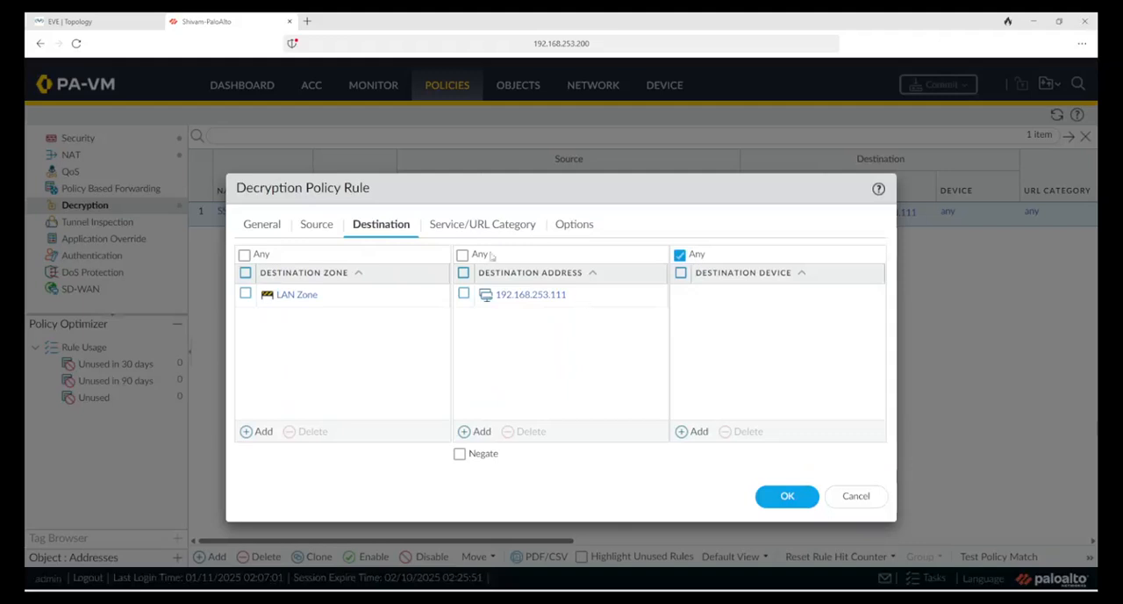
click(468, 226)
click(566, 226)
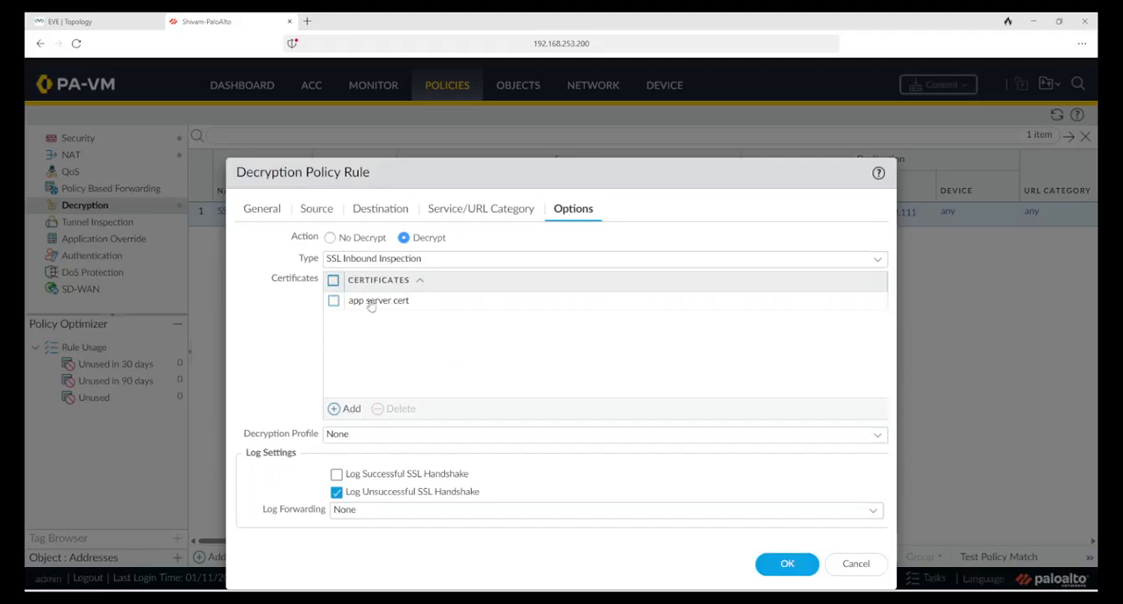
click(345, 408)
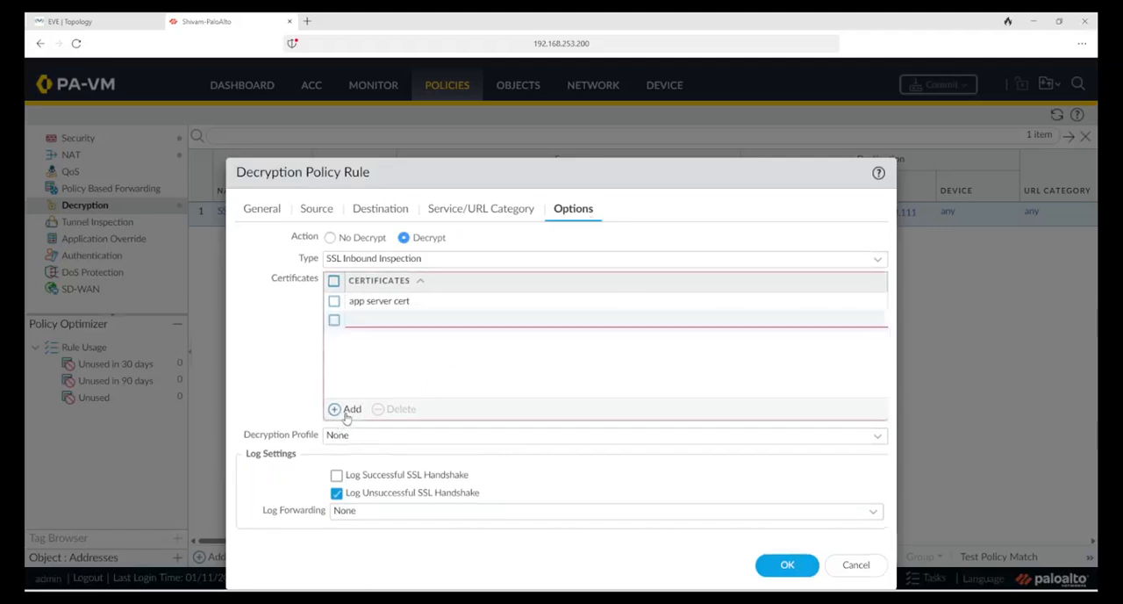
click(304, 349)
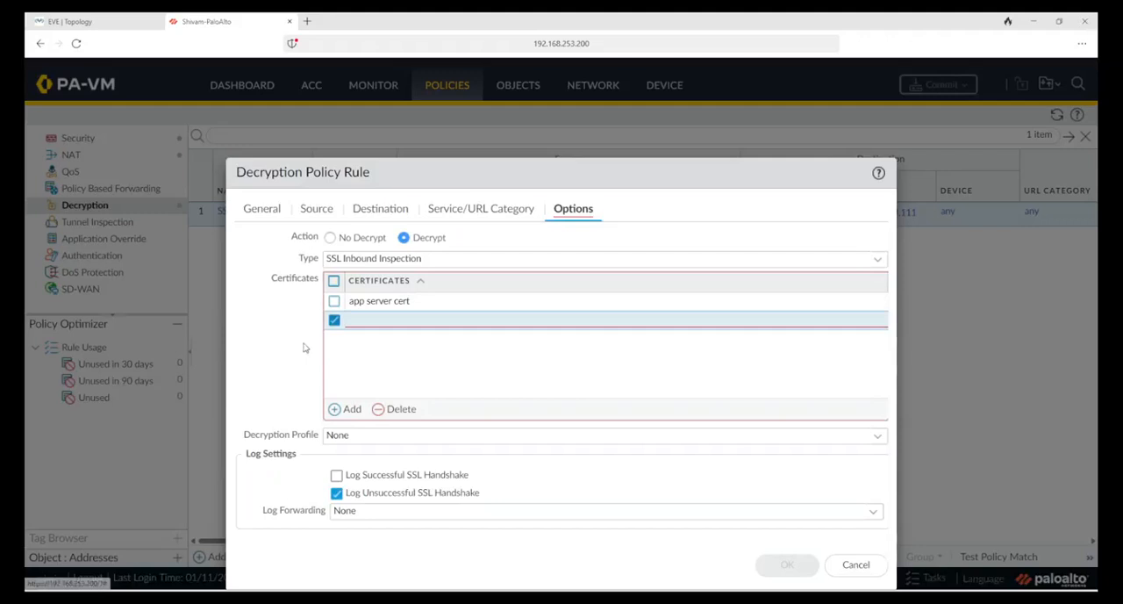
click(401, 409)
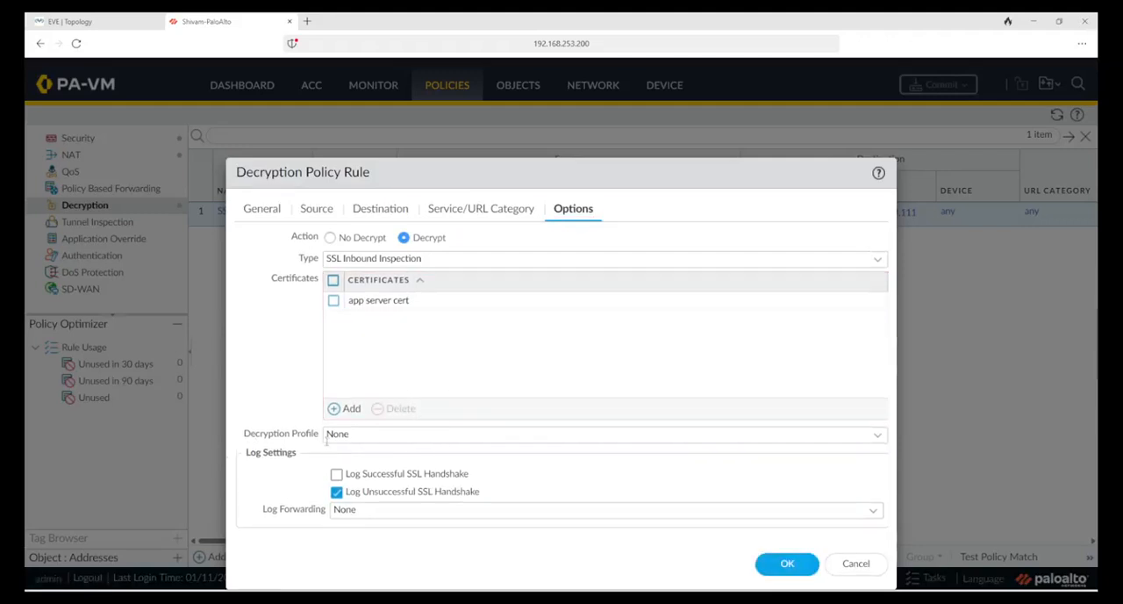
Step: Check the available decryption profile choices for the SSL Inspect rule and close the rule without changes
click(880, 436)
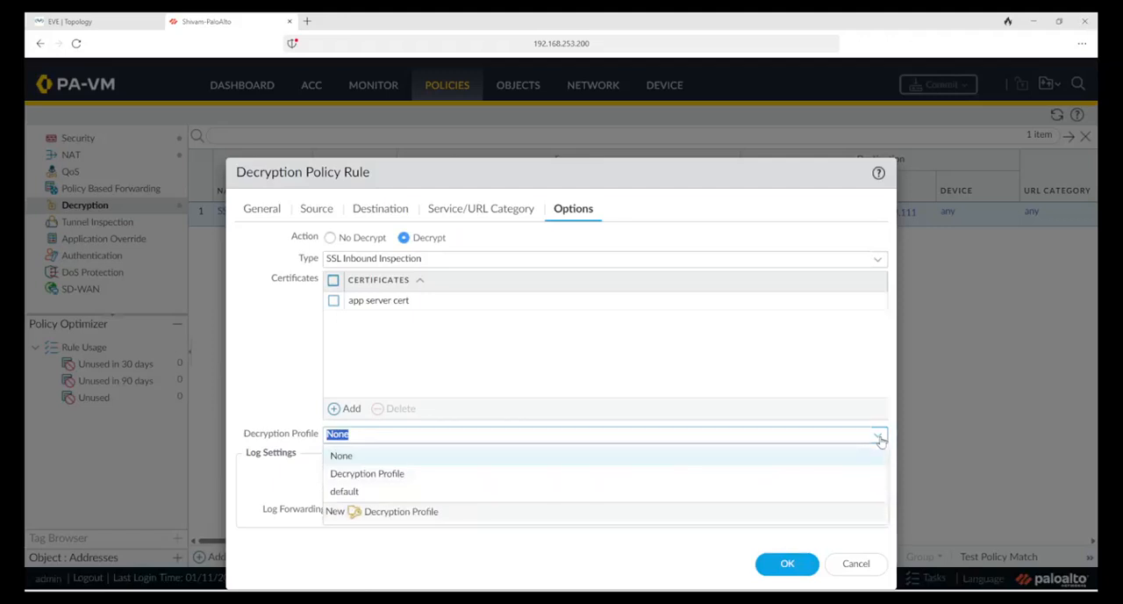
click(255, 371)
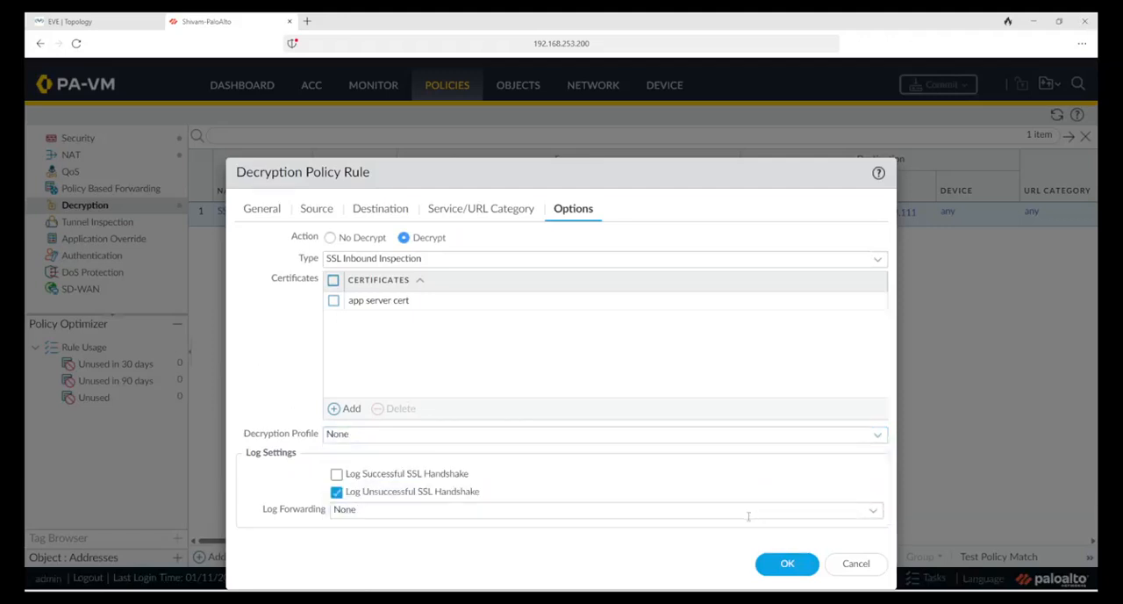
click(856, 565)
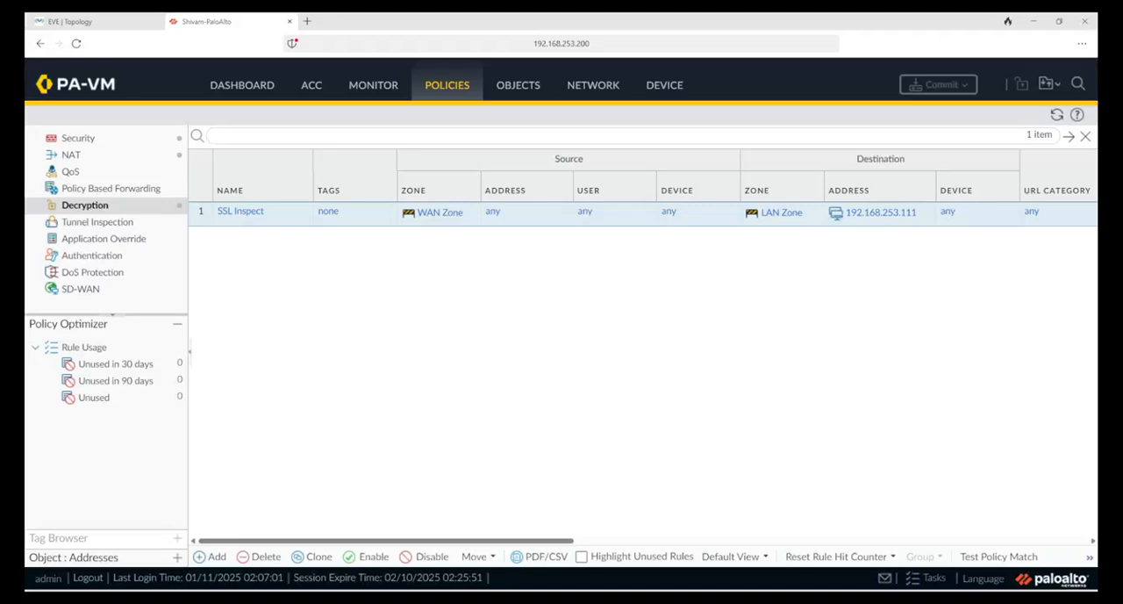
Step: Switch to the Linux web server's QEMU console and sign in with the account password
drag(24, 112, 406, 114)
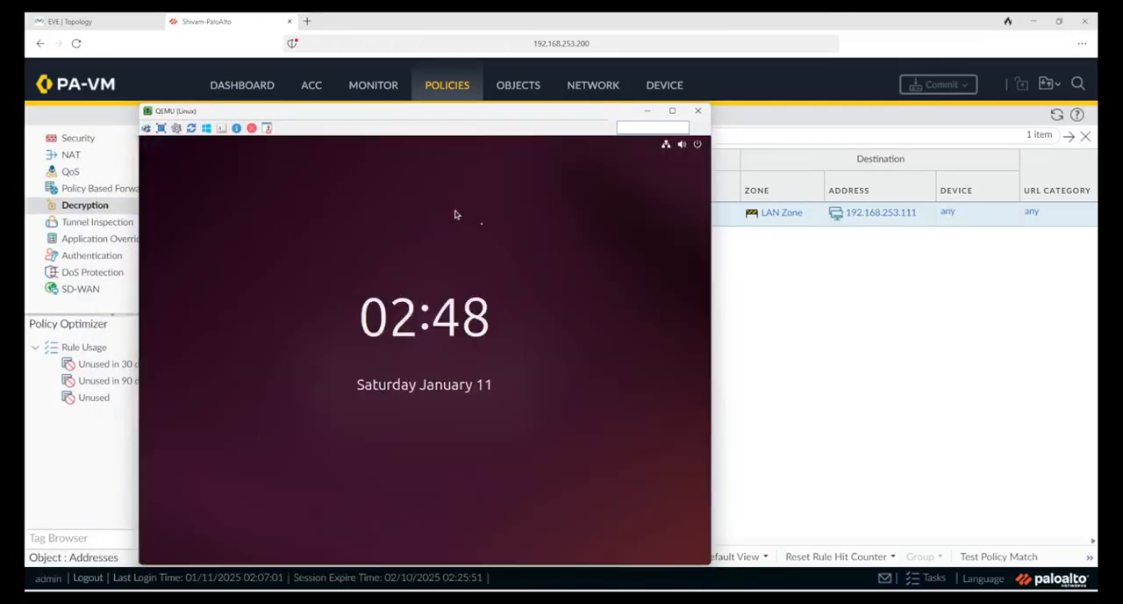
click(479, 272)
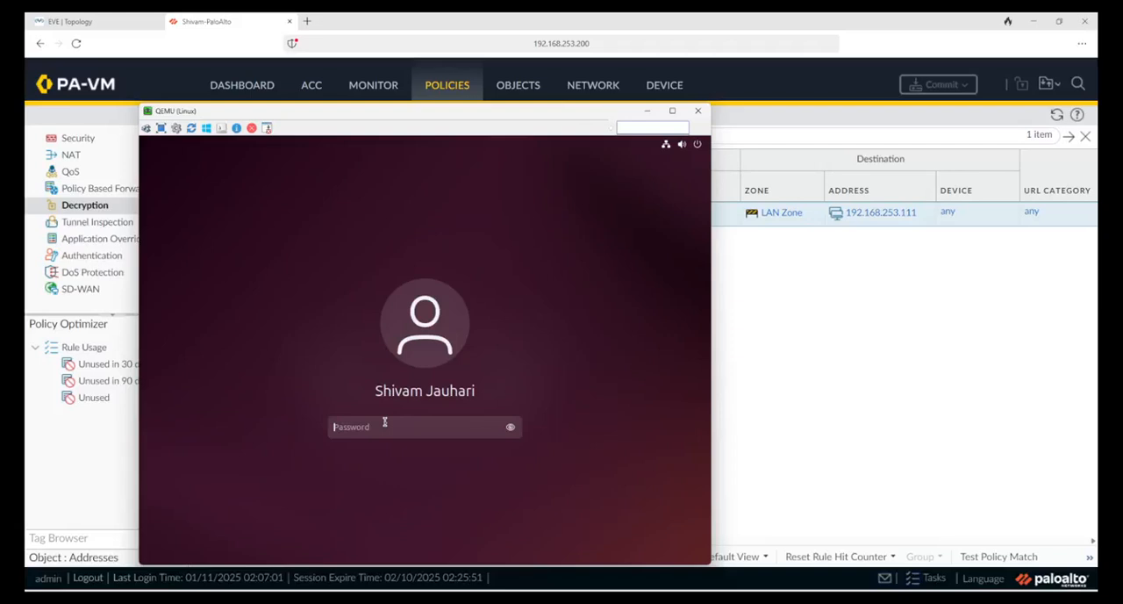
text(•••••••)
key(Return)
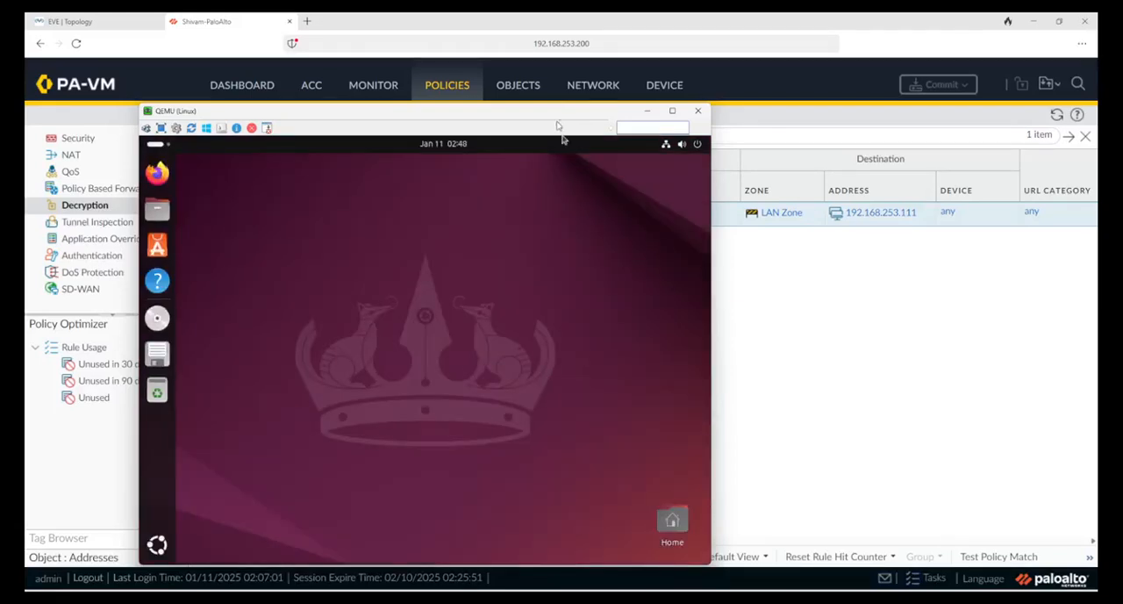
drag(593, 116, 676, 93)
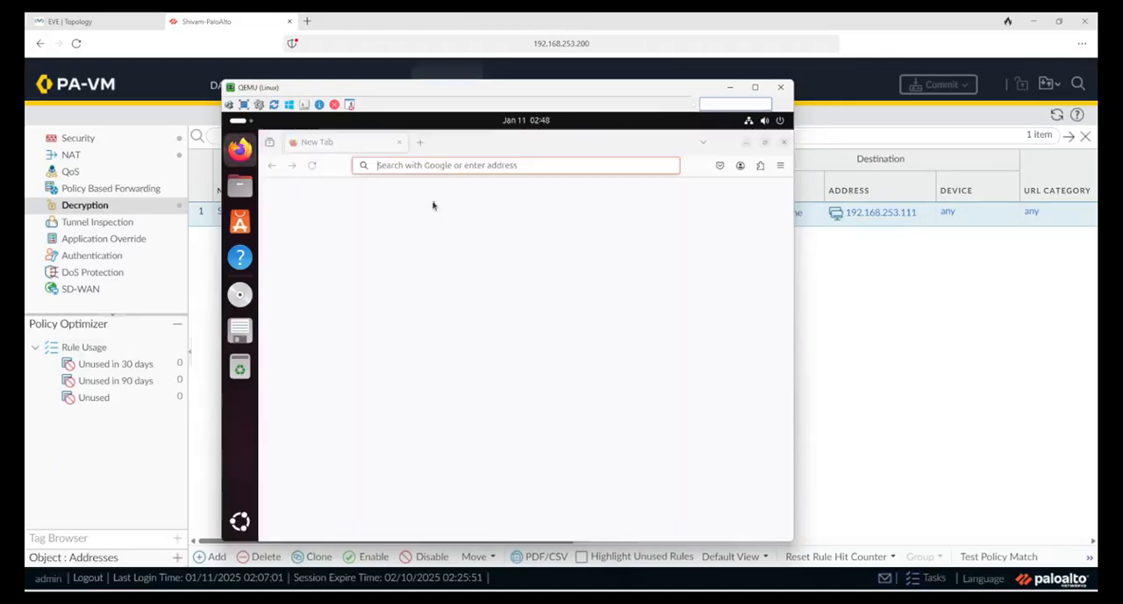
click(412, 165)
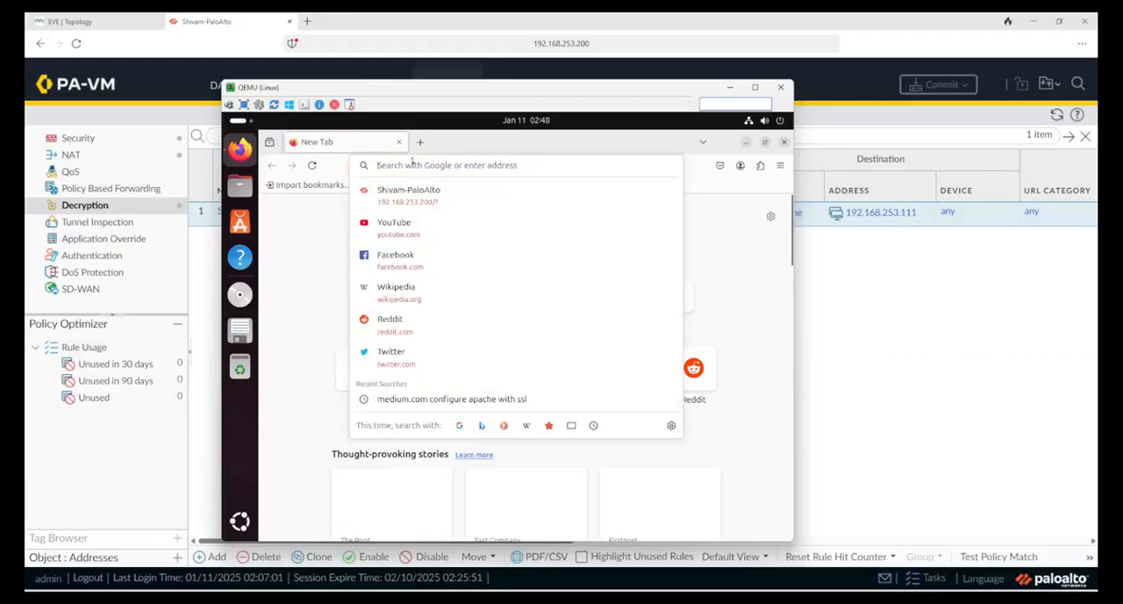
text(https)
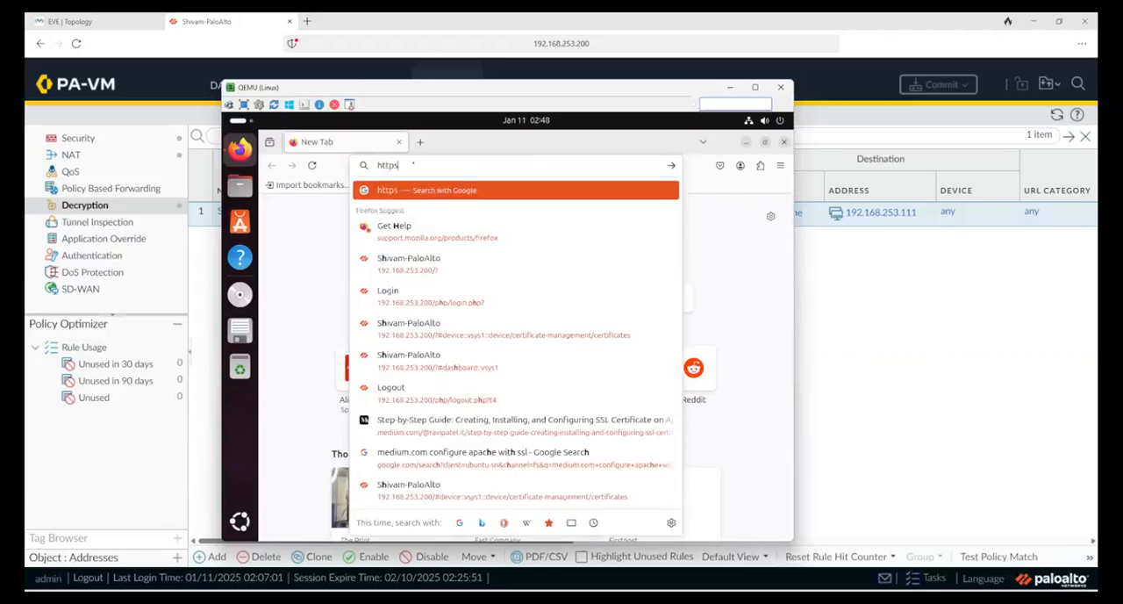
text(://10.0.0.)
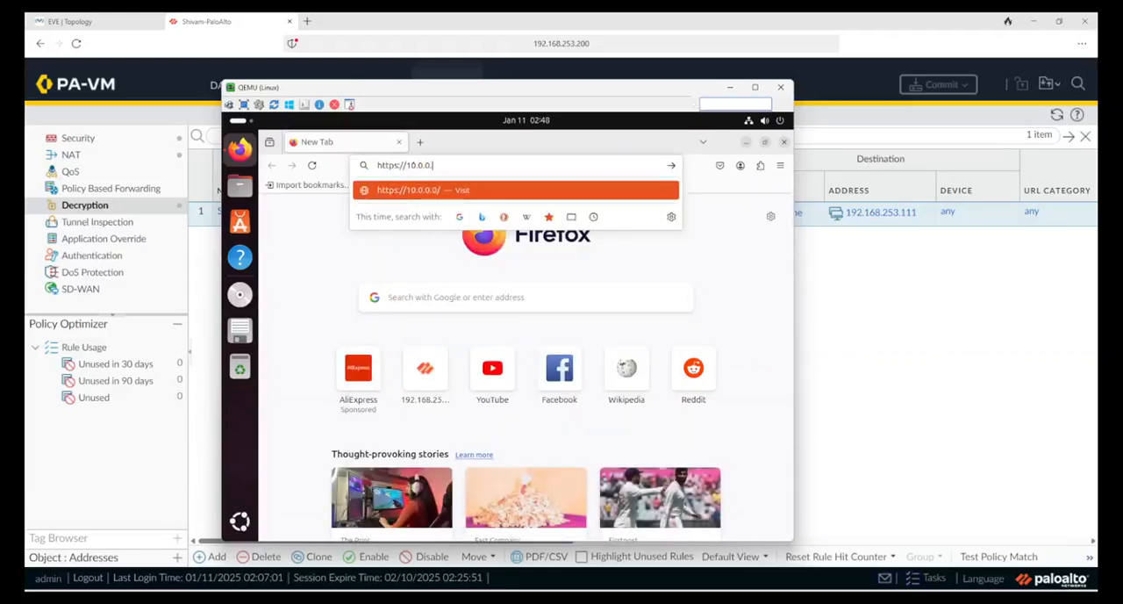
text(2)
key(Return)
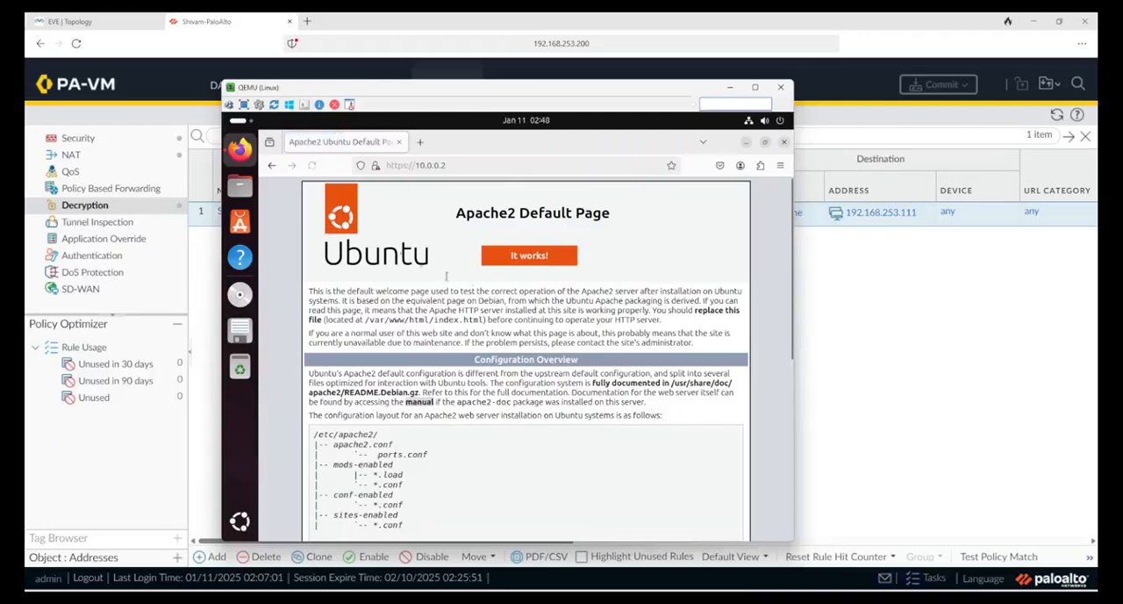
Step: Open the certificate of the 10.0.0.2 site and examine its subject, issuer, validity, serial number and fingerprints
click(375, 165)
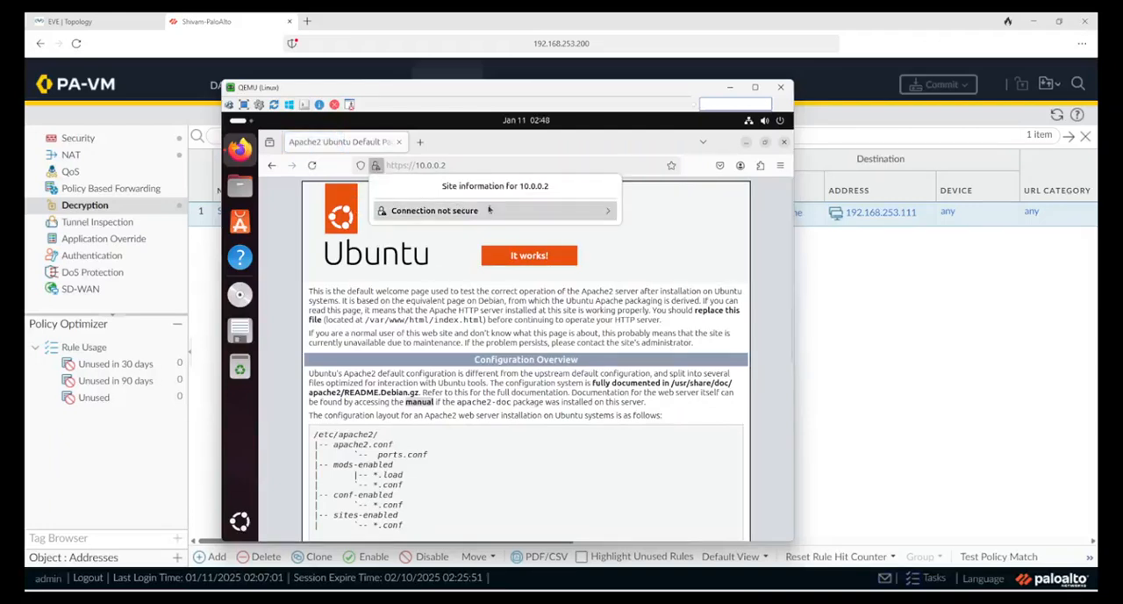
click(488, 216)
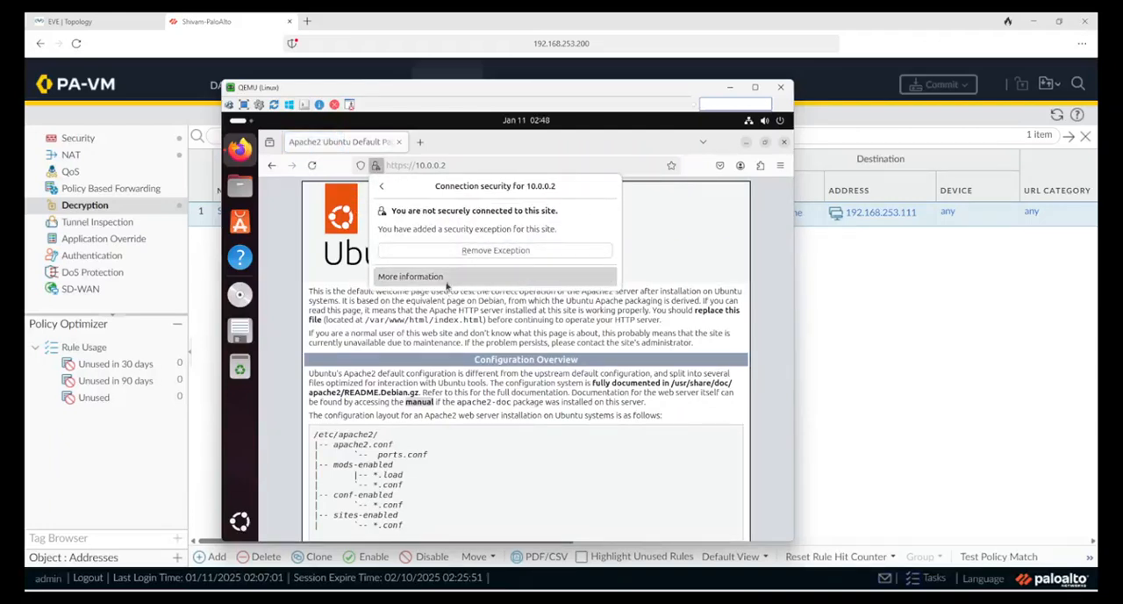
click(447, 283)
click(572, 262)
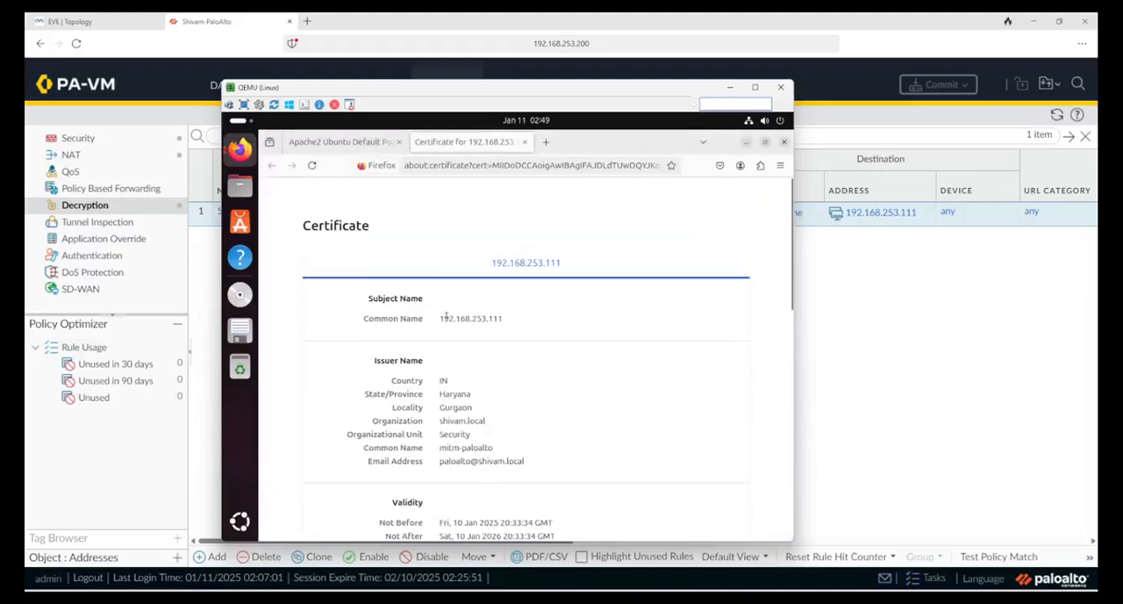
drag(442, 321, 504, 321)
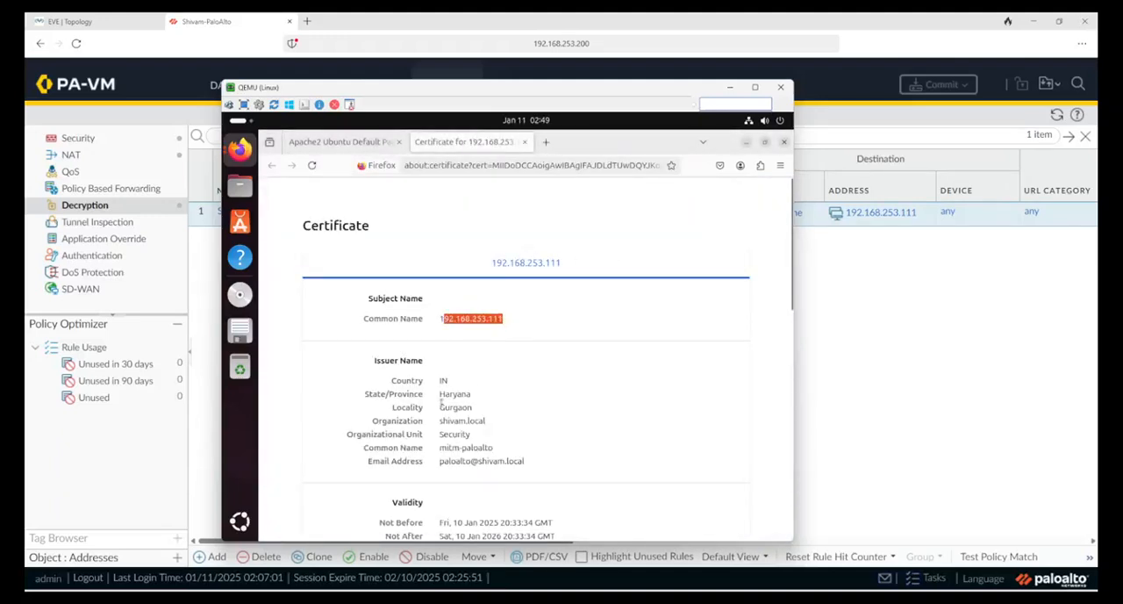
scroll(522, 466, down, 5)
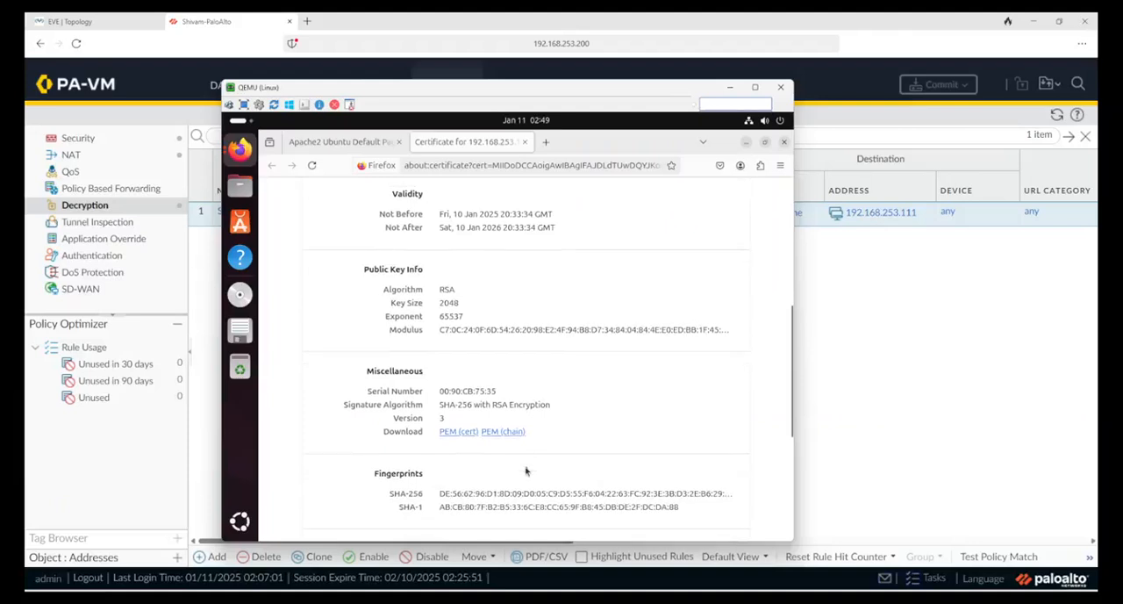
scroll(524, 463, up, 5)
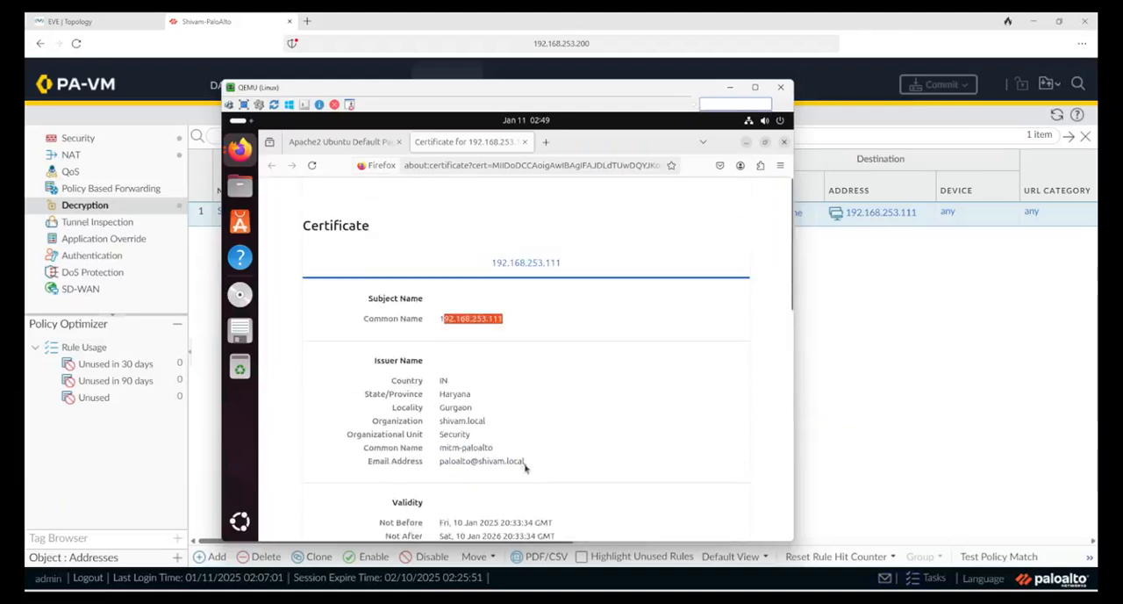
Step: Close the certificate page, the browser and the page information window on the Linux machine
click(340, 141)
click(524, 141)
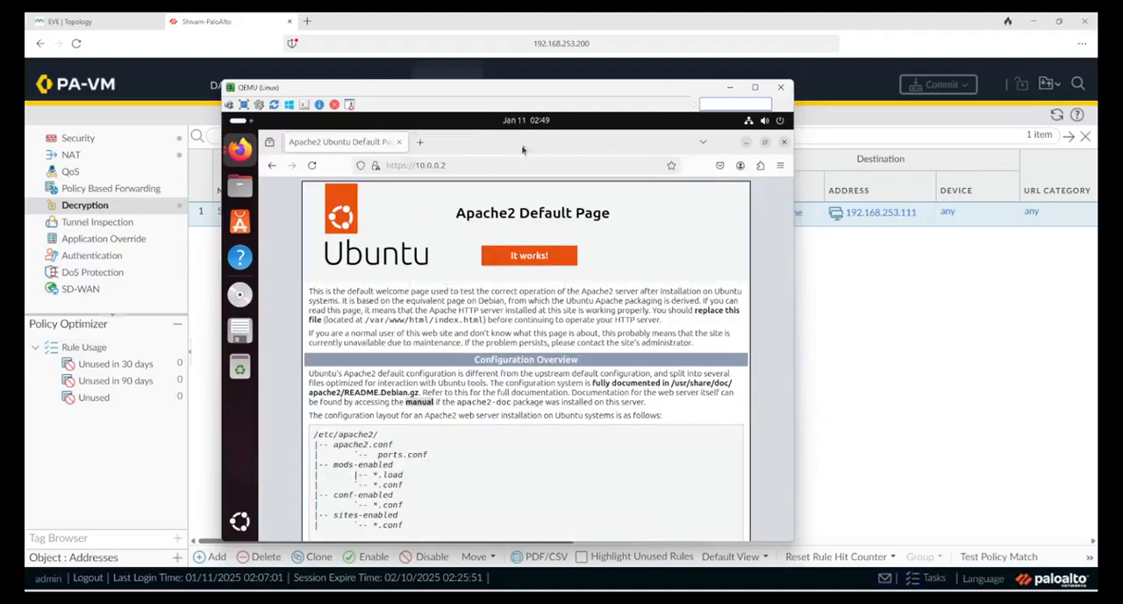
click(785, 143)
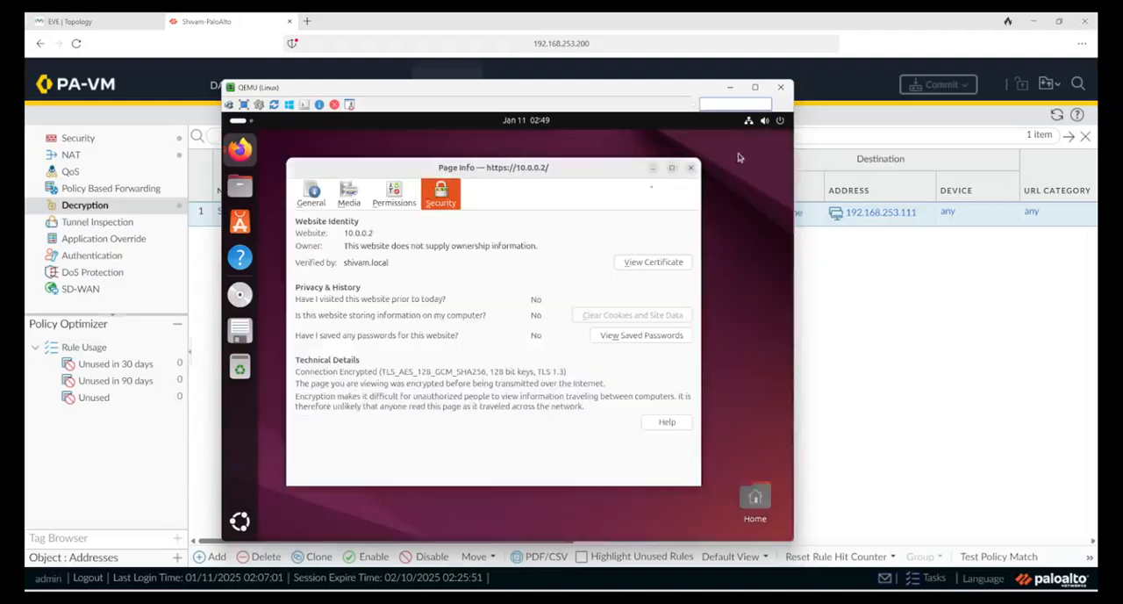
click(690, 168)
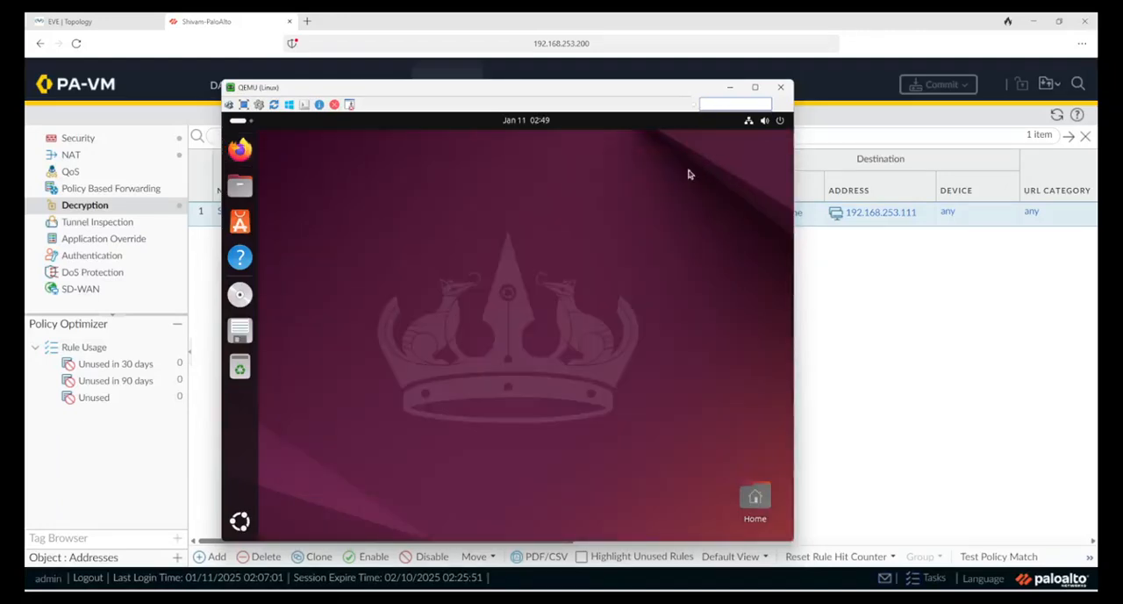
click(812, 305)
click(131, 21)
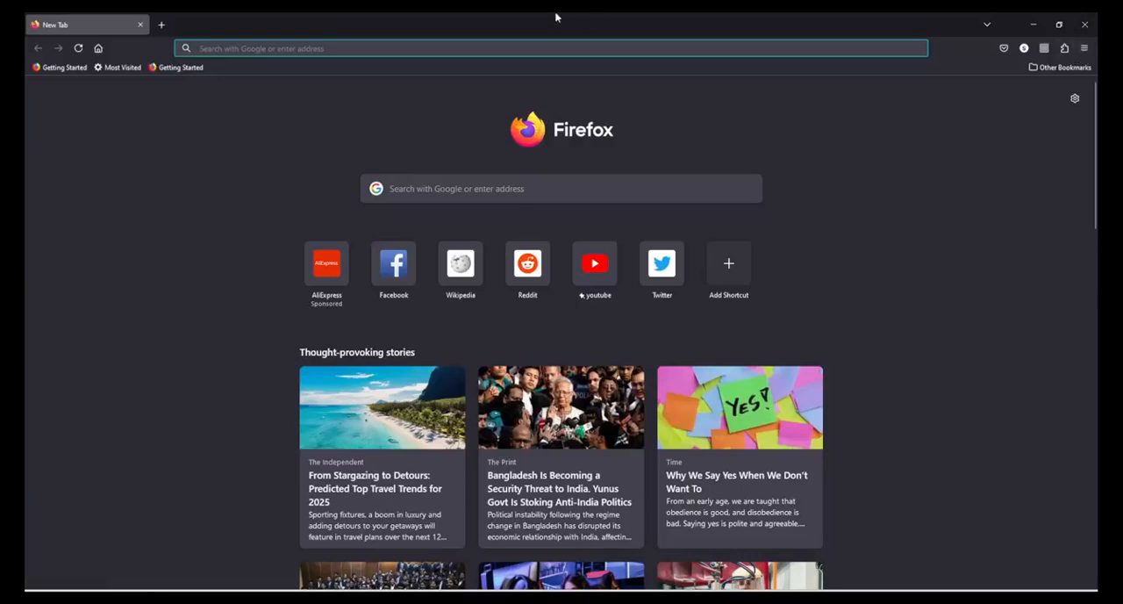
click(479, 48)
text(https://)
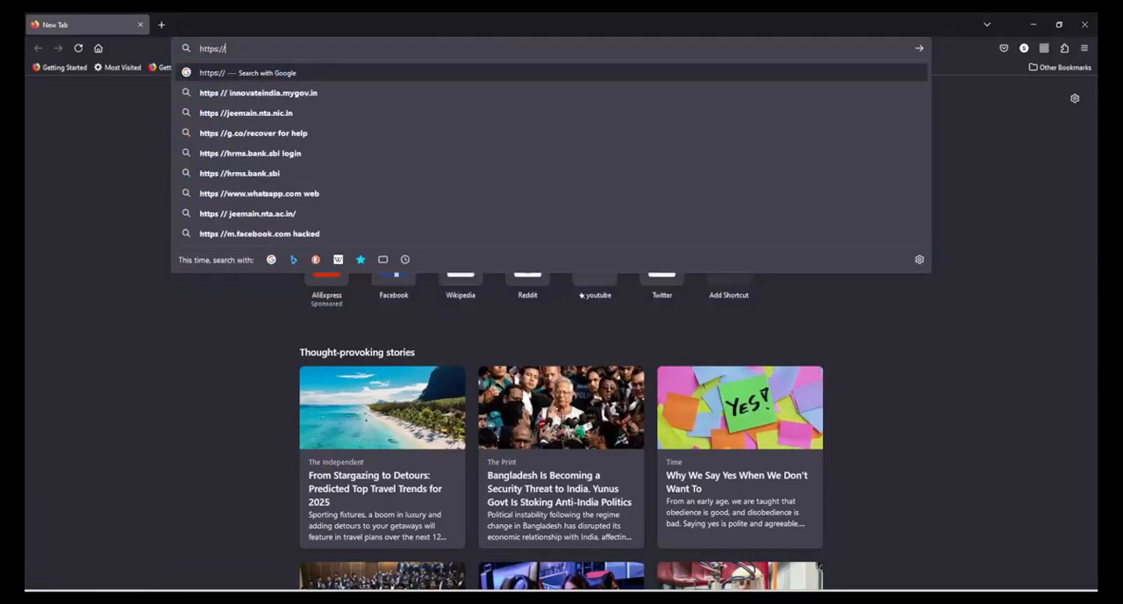
text(192.16)
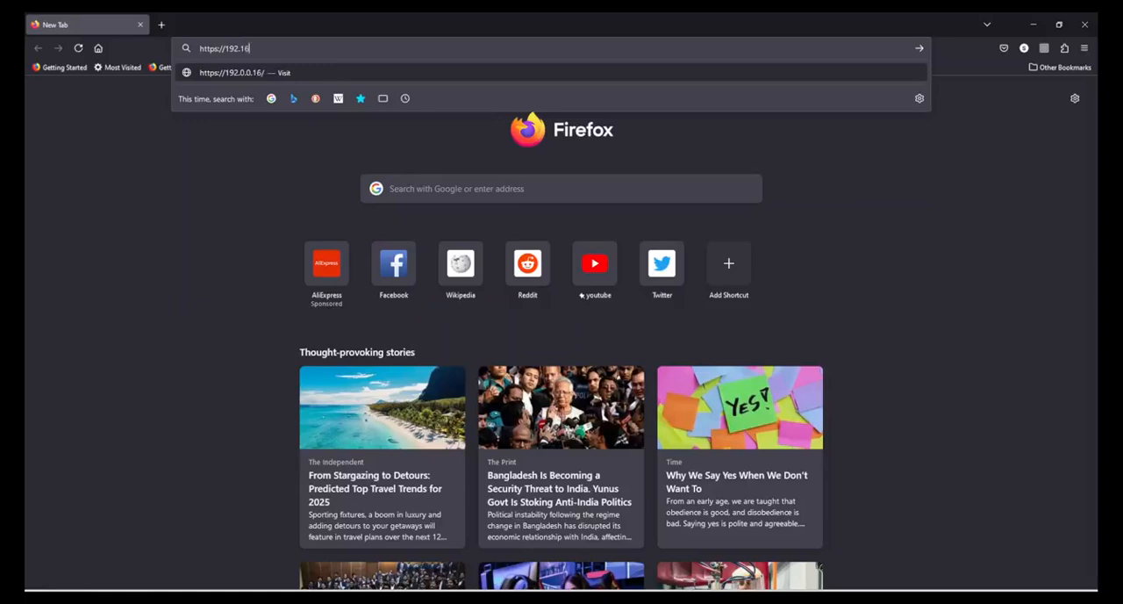
text(8.253.111)
key(Return)
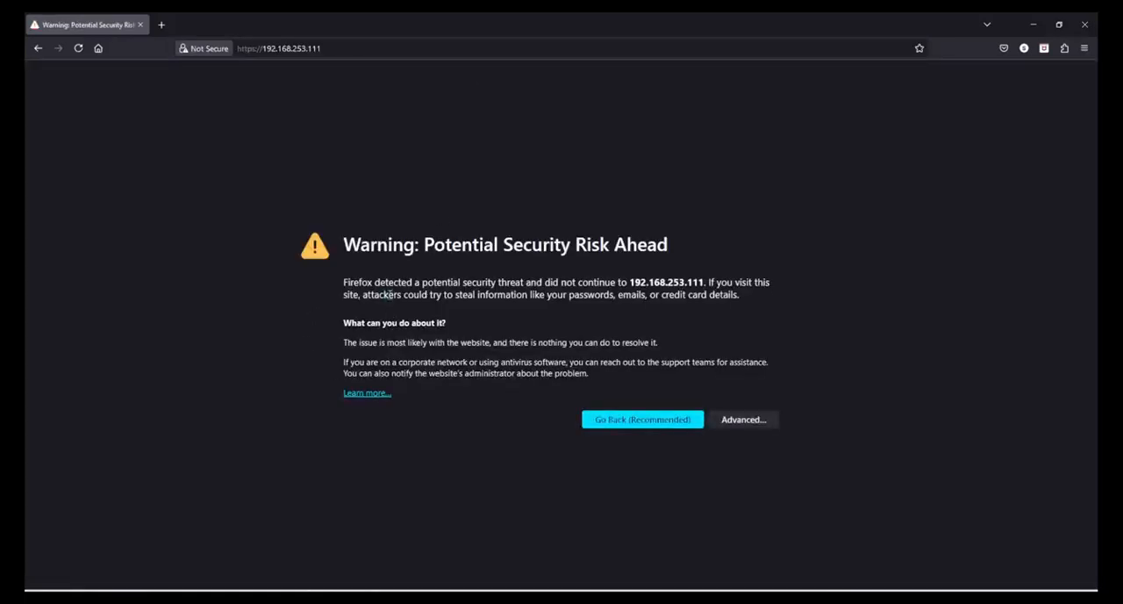
Step: Accept the certificate risk for 192.168.253.111 and continue to the Apache2 default page
drag(389, 294, 446, 324)
click(743, 419)
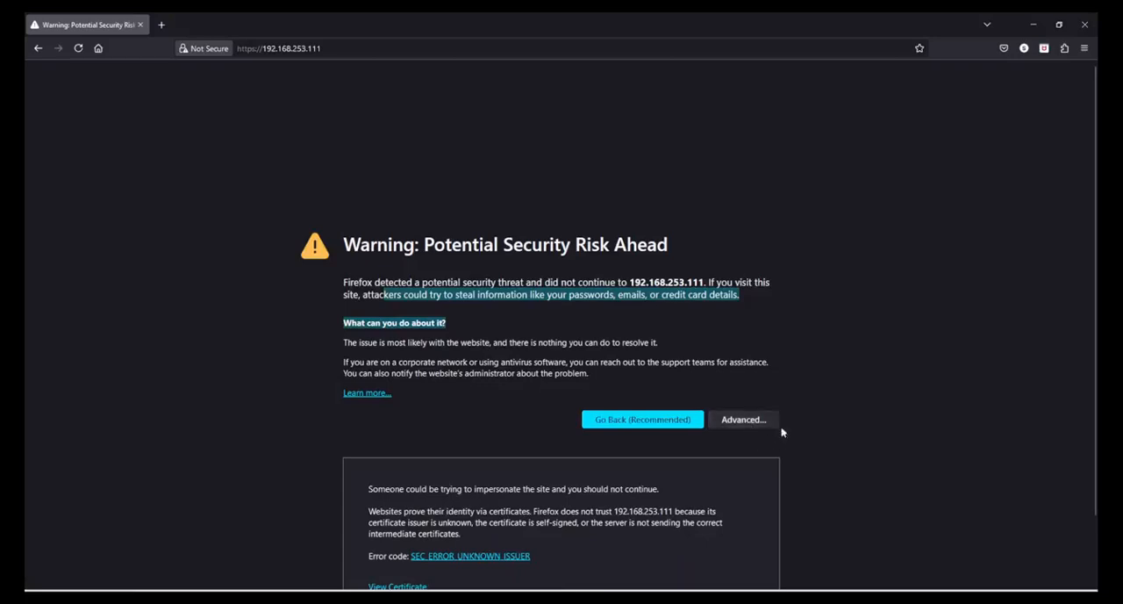
click(752, 550)
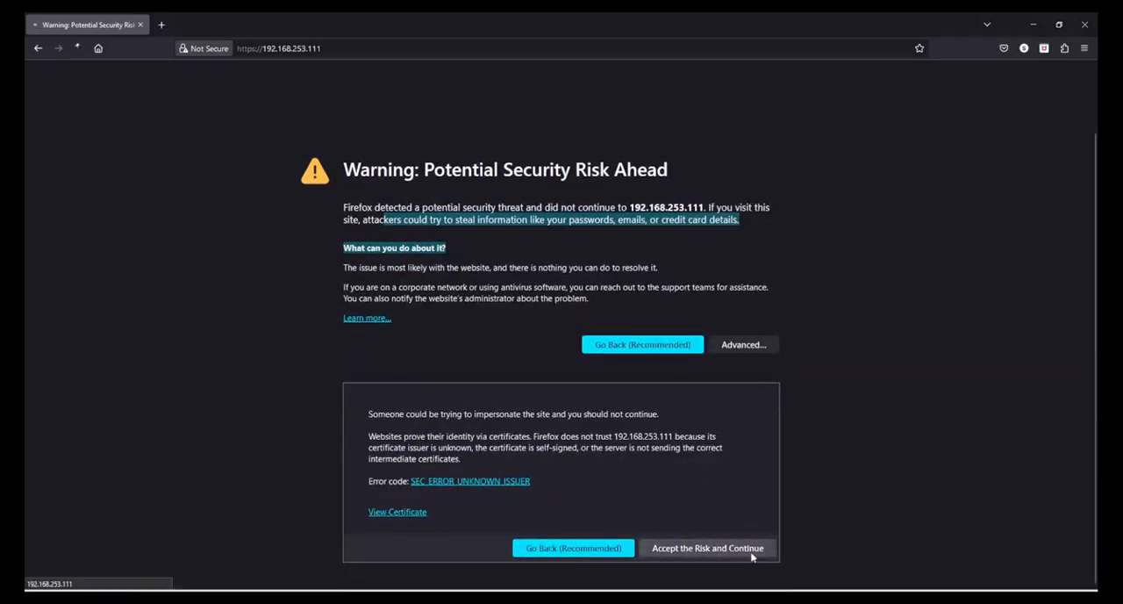
drag(356, 123, 558, 404)
click(558, 404)
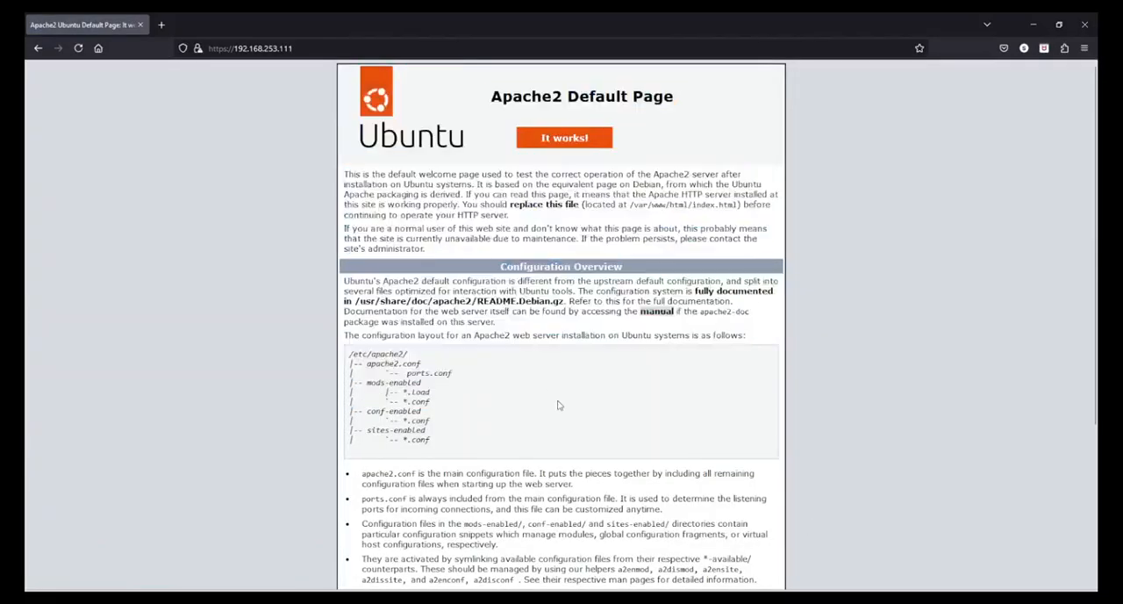
Step: Examine the certificate presented by 192.168.253.111 from subject to key usages, and close the certificate and page information views
click(197, 48)
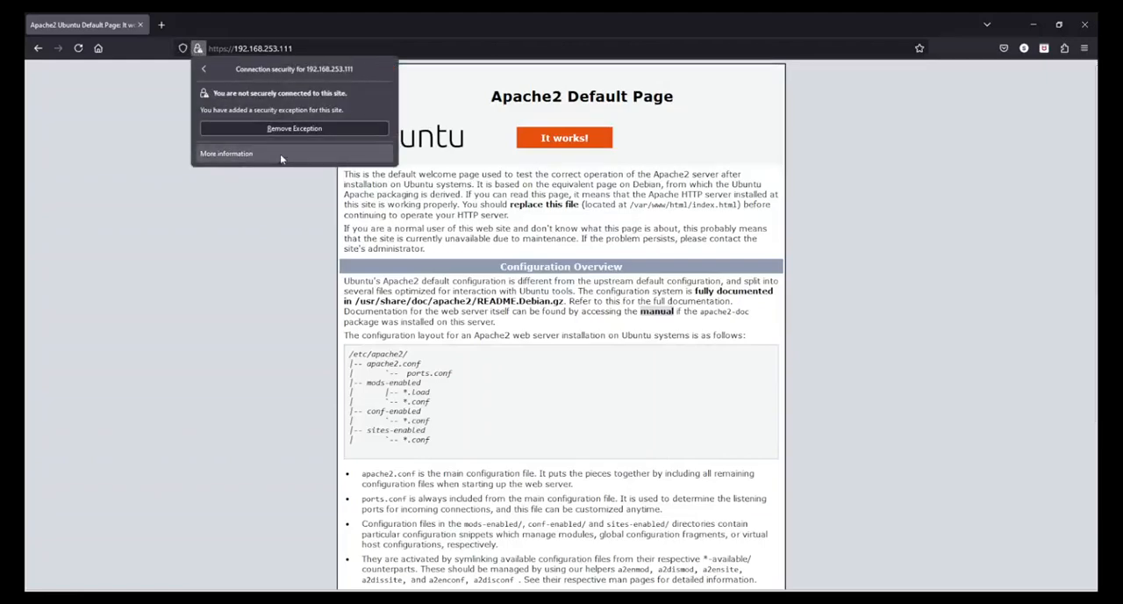
click(281, 154)
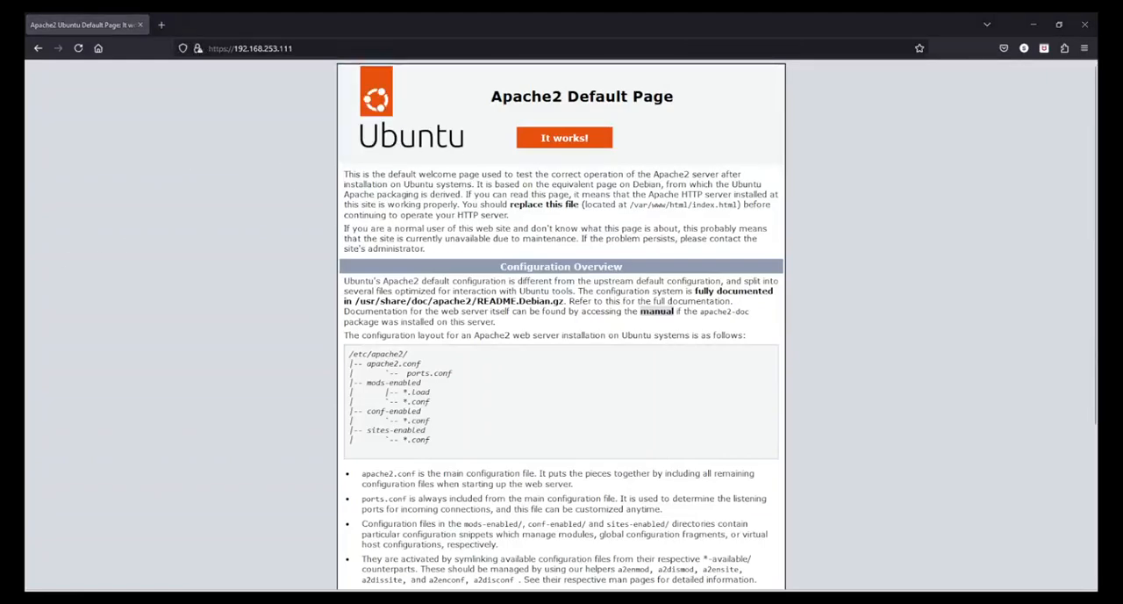
click(679, 188)
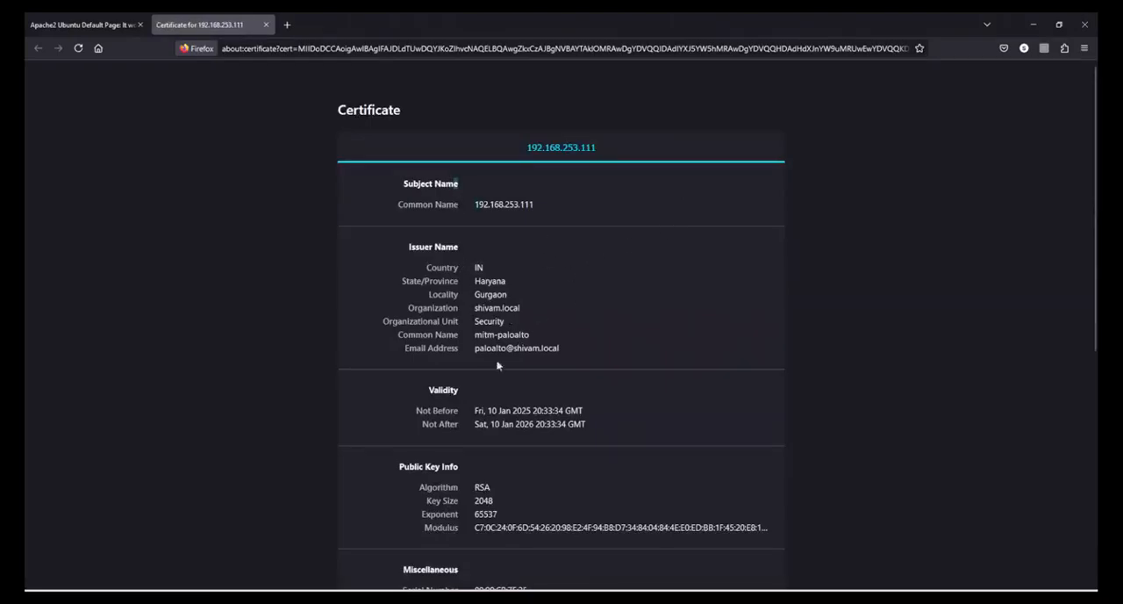
scroll(570, 457, down, 5)
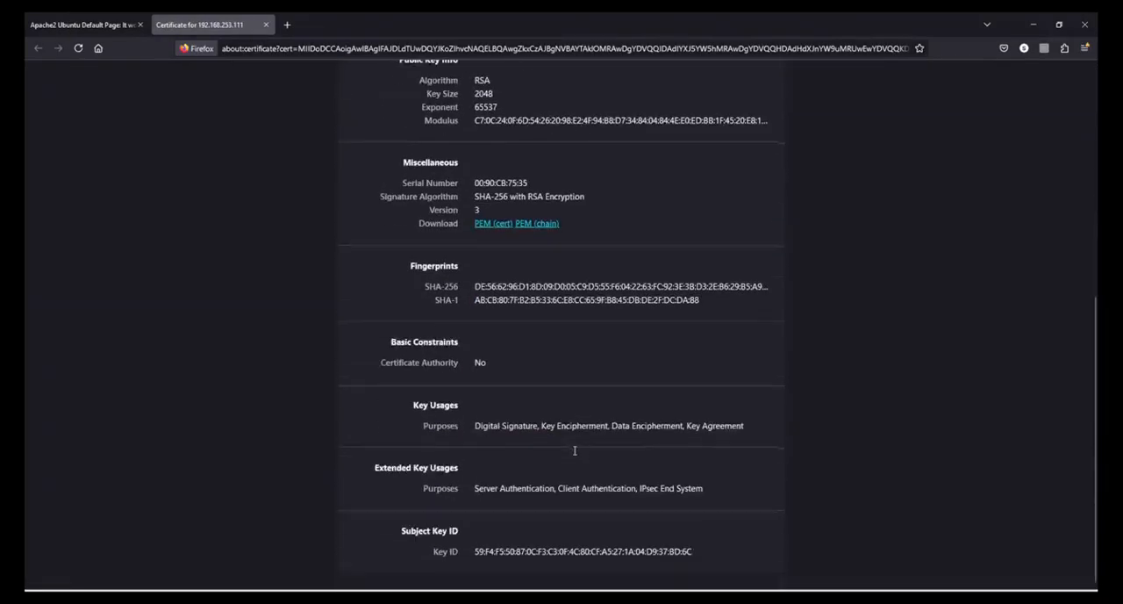
scroll(571, 455, up, 5)
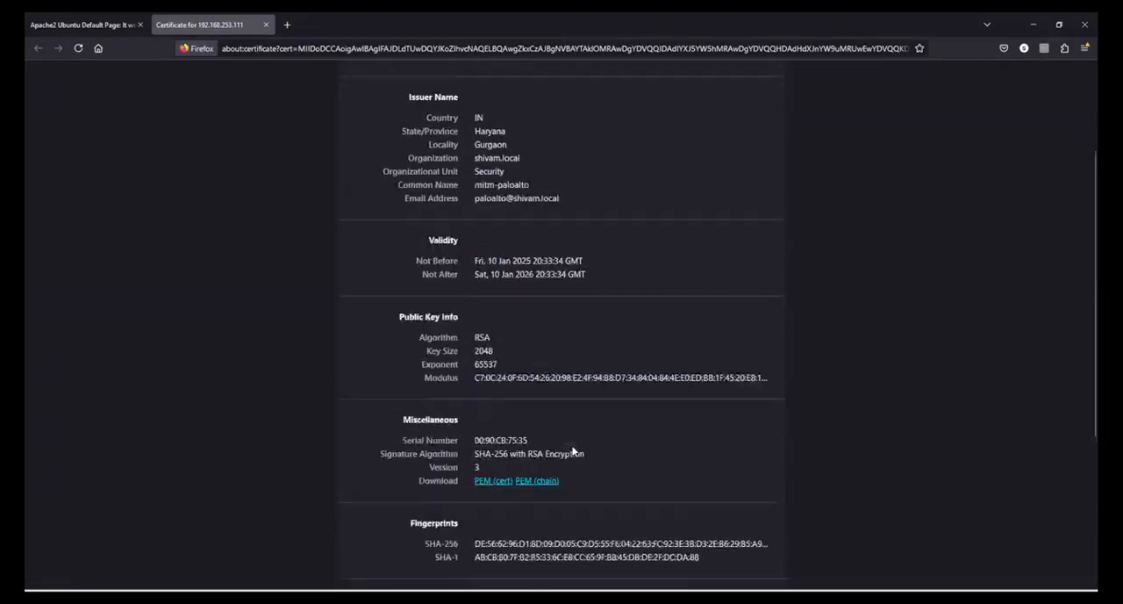
click(267, 25)
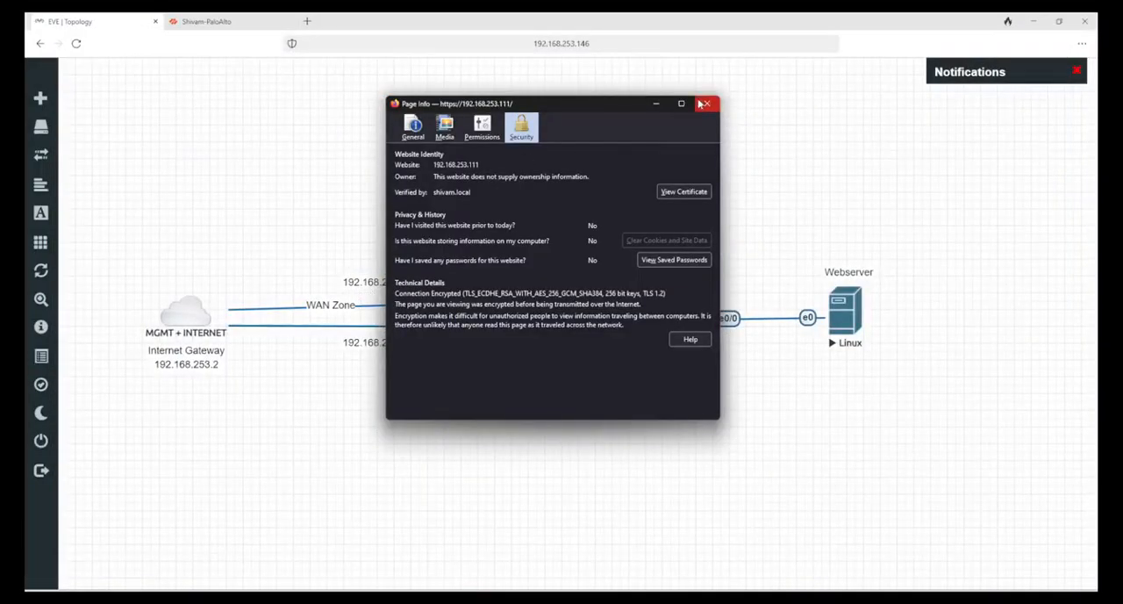
click(709, 106)
Step: Switch to the Palo Alto firewall's web interface and open its decryption logs
click(215, 21)
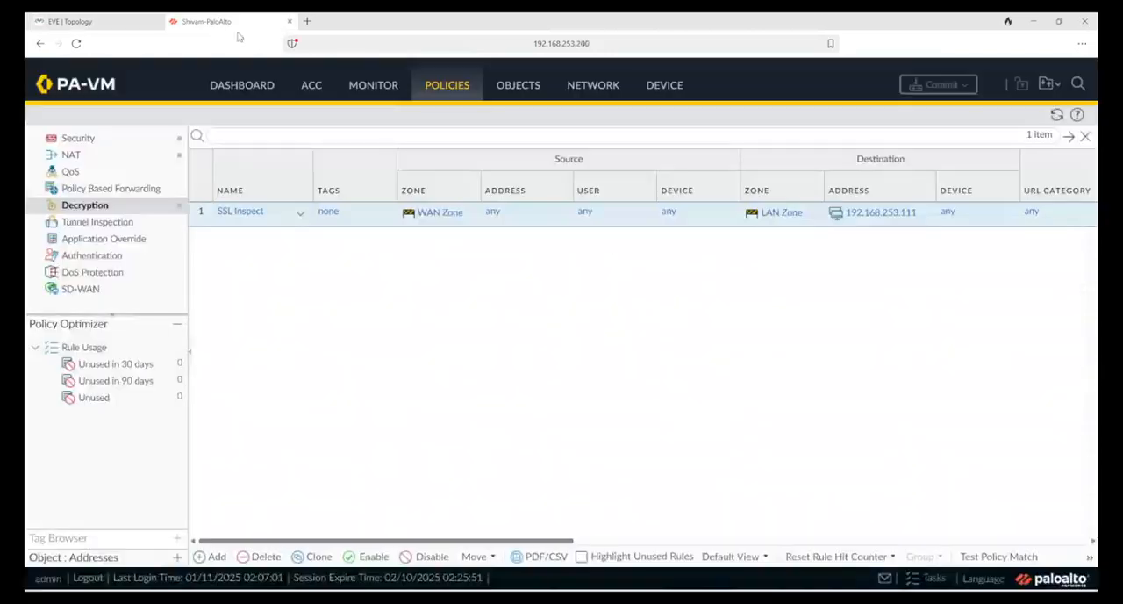
click(361, 88)
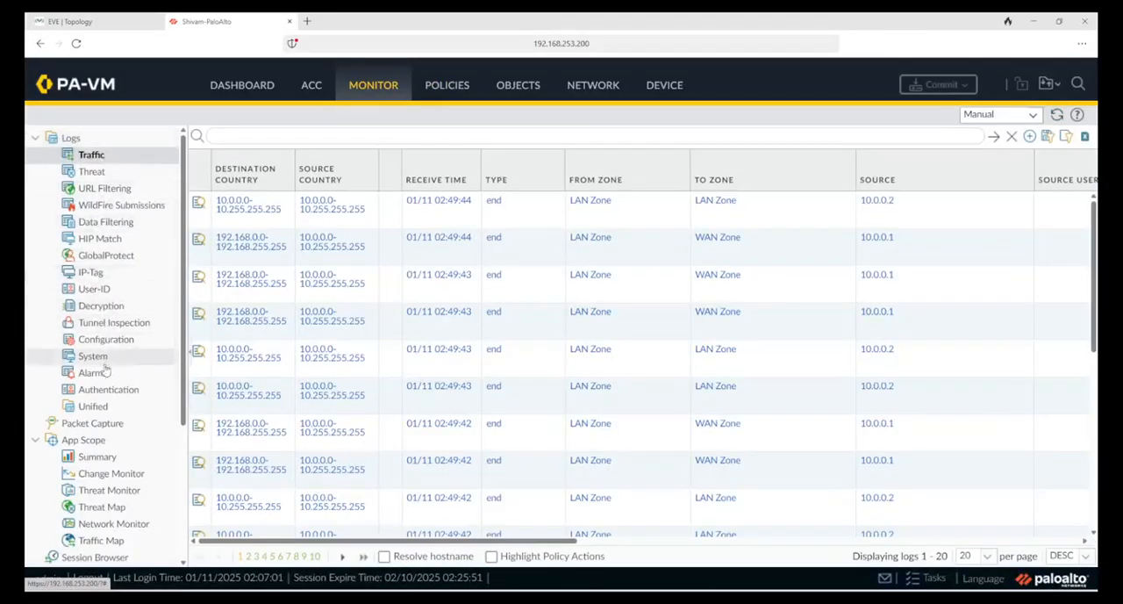
click(103, 305)
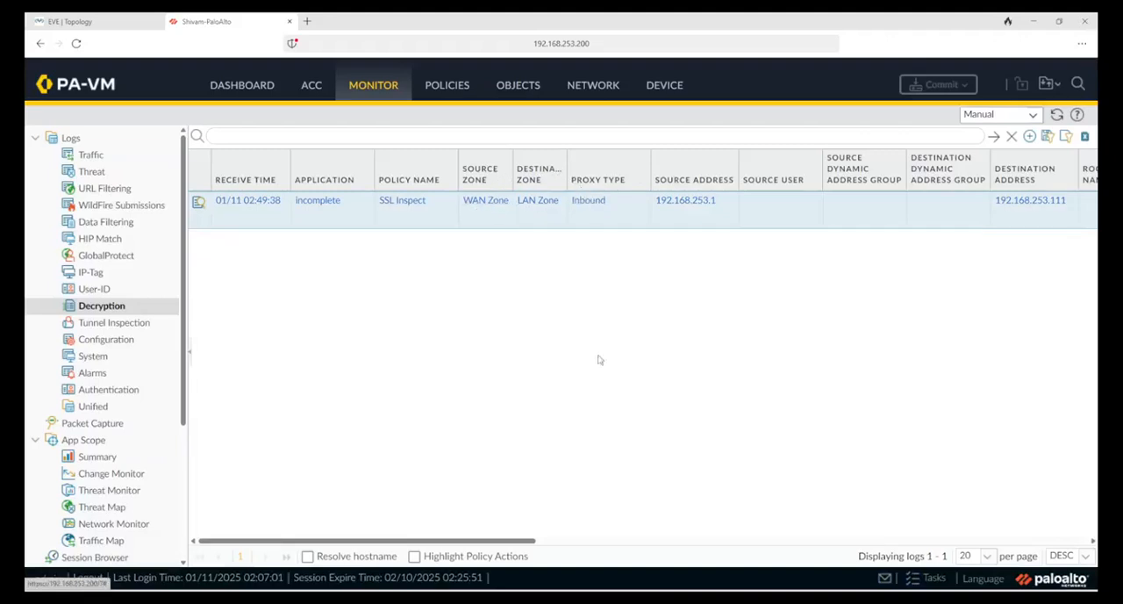
Step: Examine the SSL Inspect log entry across all columns, covering proxy type, addresses, certificate details, TLS parameters and error
drag(522, 534, 726, 542)
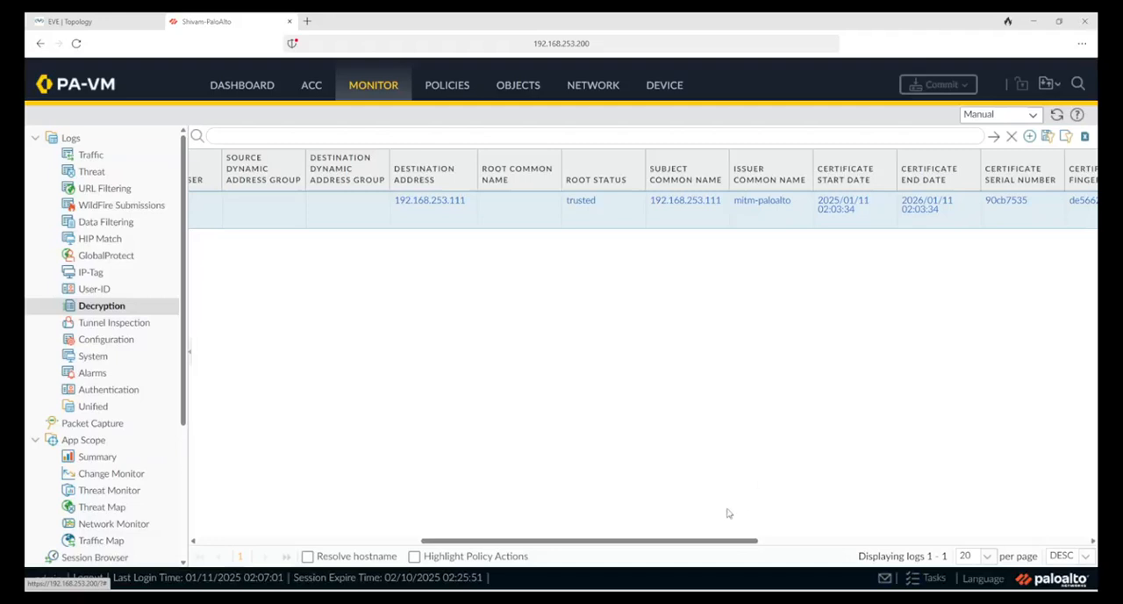
drag(724, 540, 1059, 579)
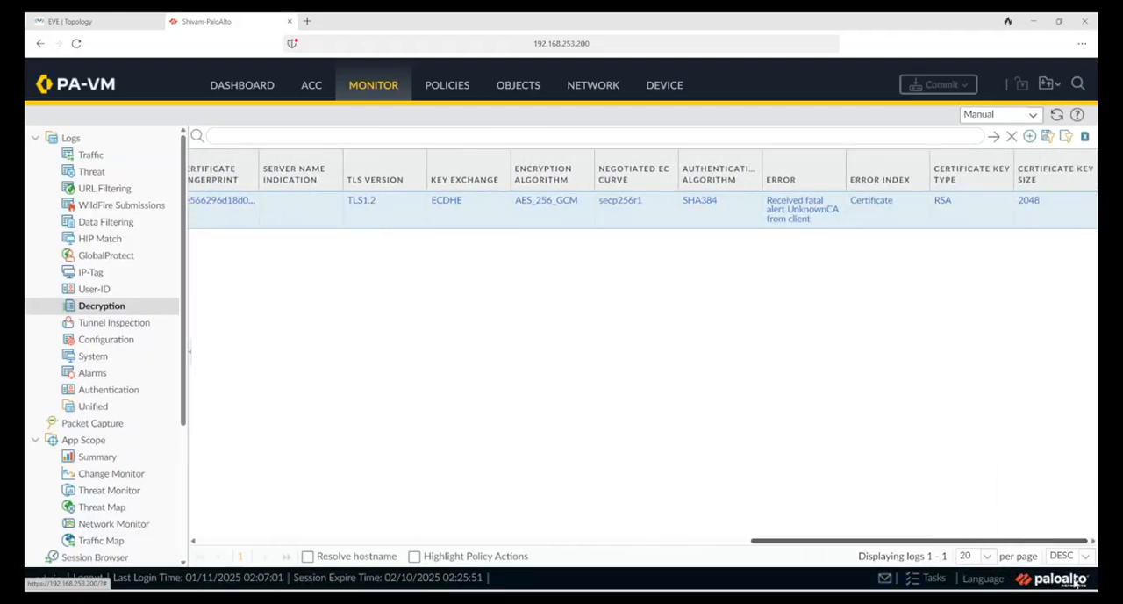
scroll(972, 362, left, 3)
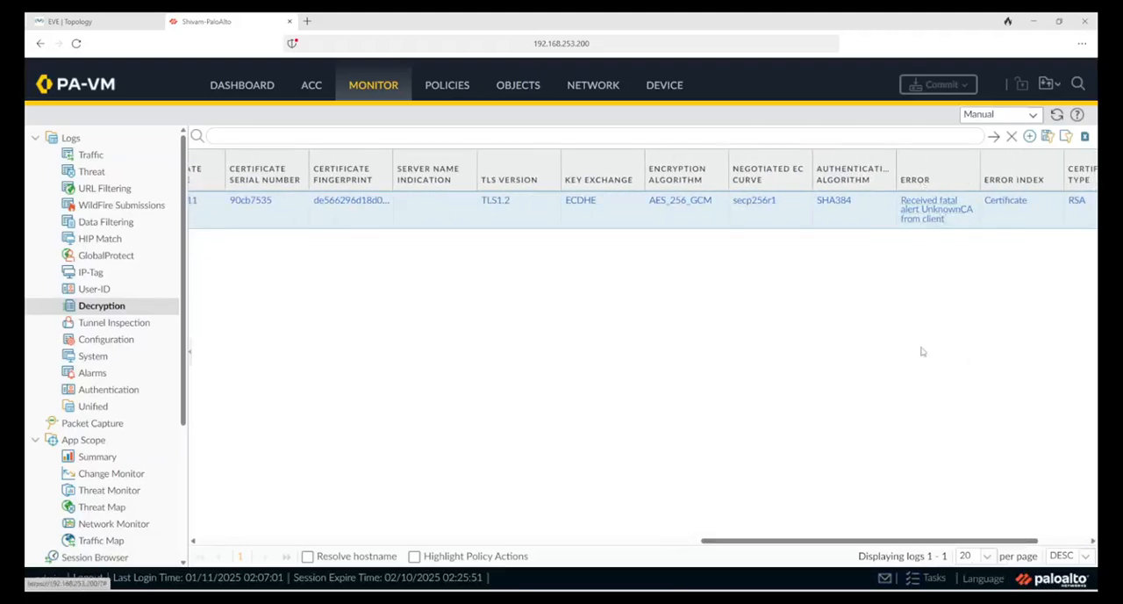
drag(703, 533, 263, 516)
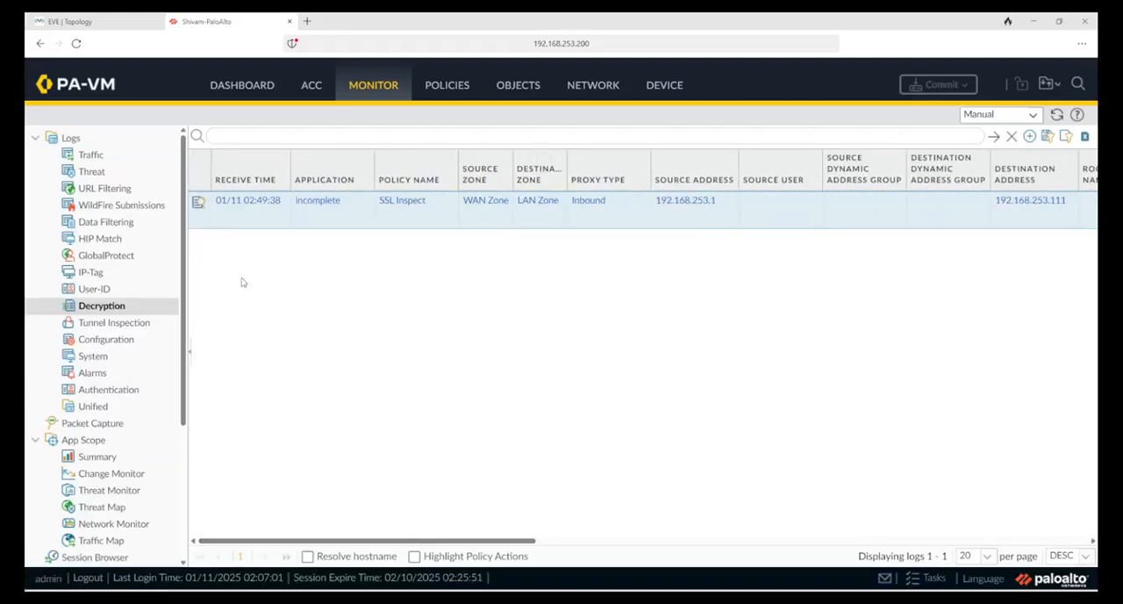
scroll(143, 363, down, 4)
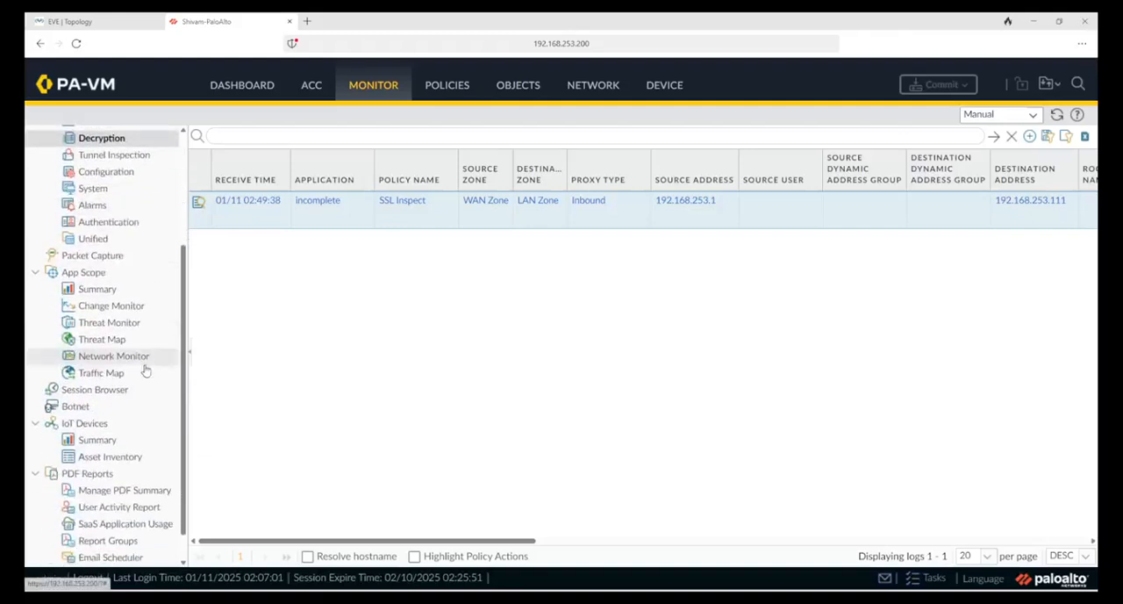
scroll(140, 463, up, 4)
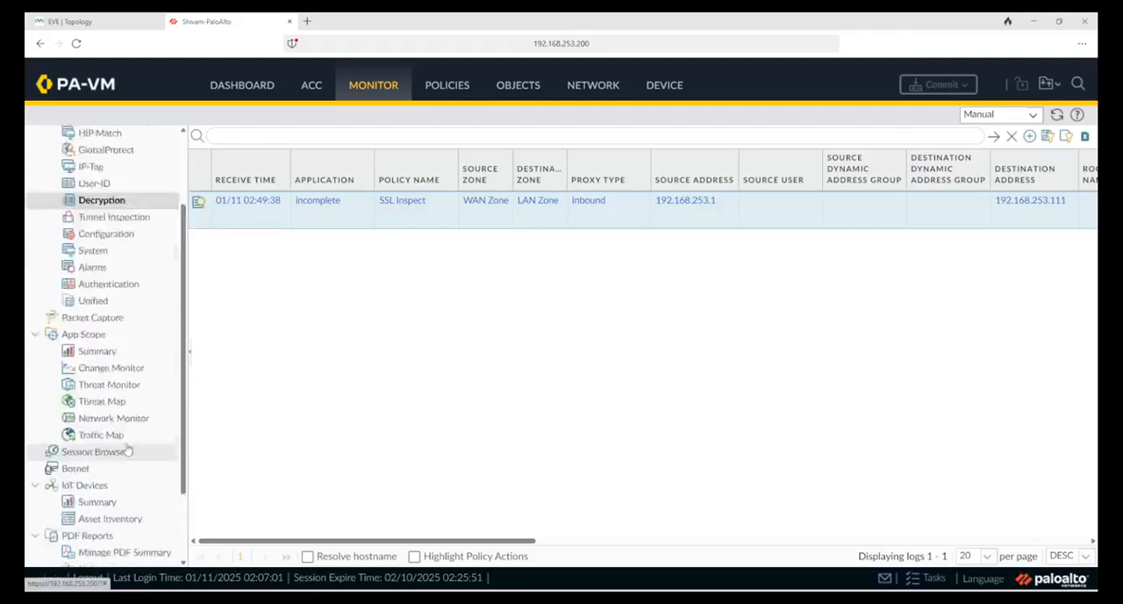
Step: Review the SSL Forward Proxy and SSL Inbound Inspection options of the custom Decryption Profile, cancel without changes, and return to the decryption logs
click(517, 84)
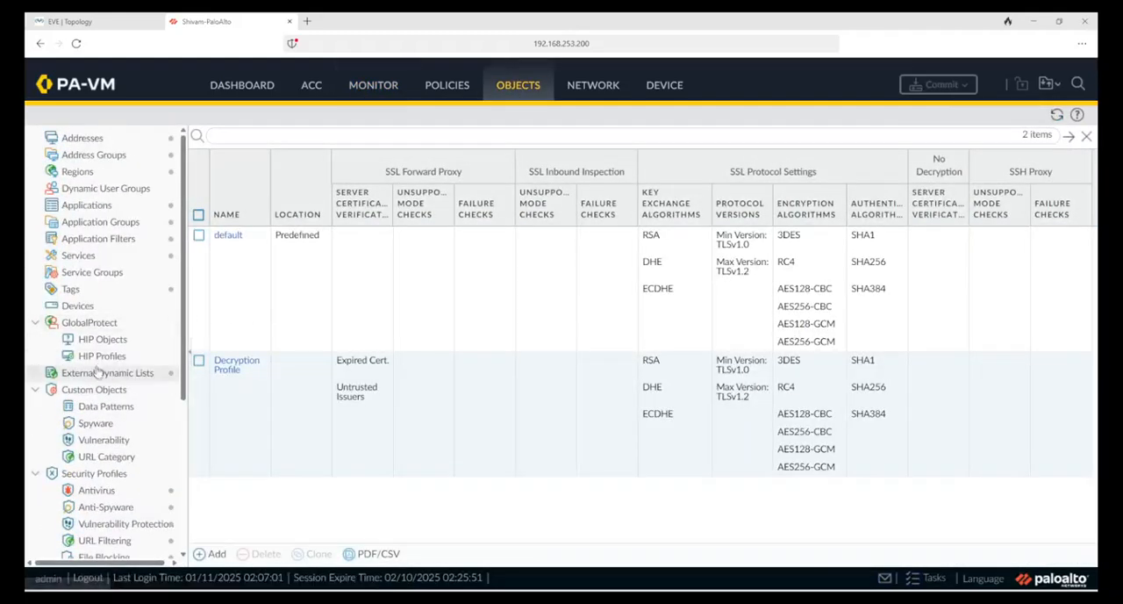
scroll(118, 421, down, 5)
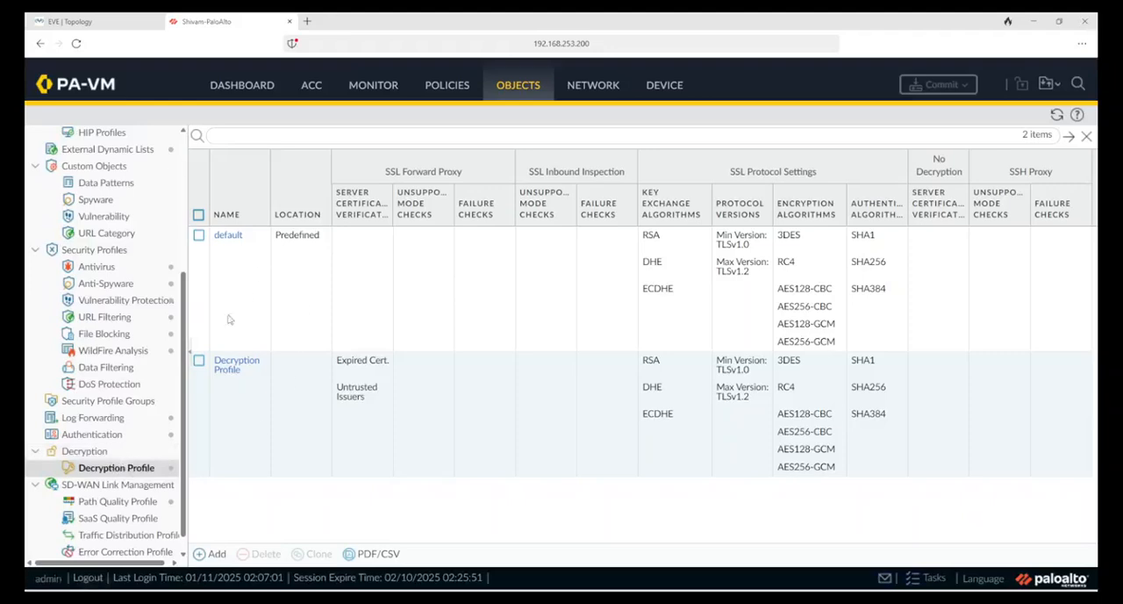
click(226, 369)
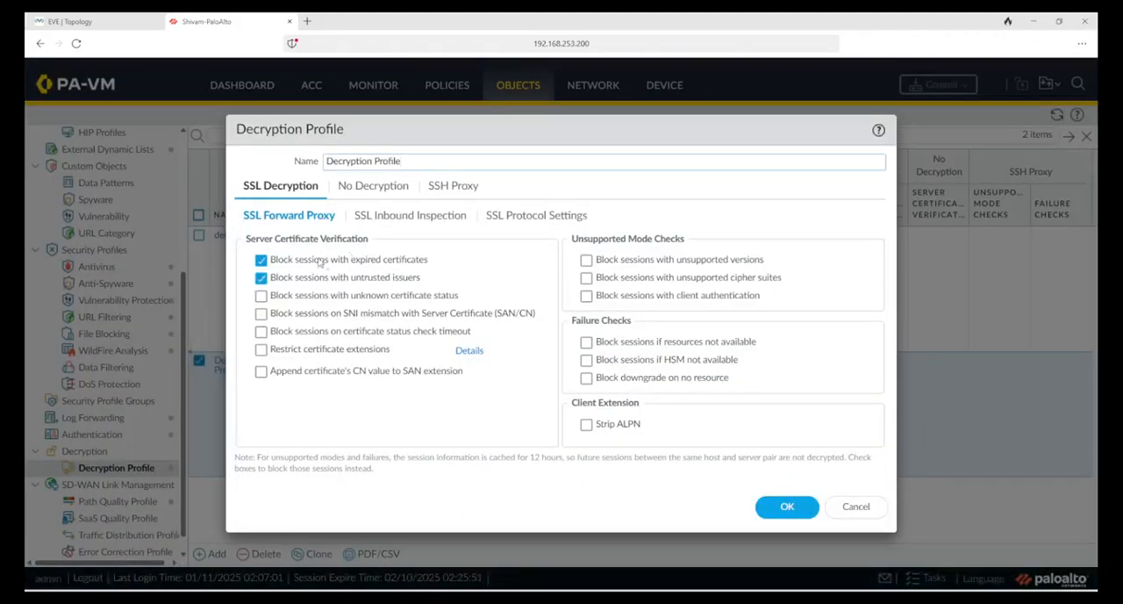
click(397, 218)
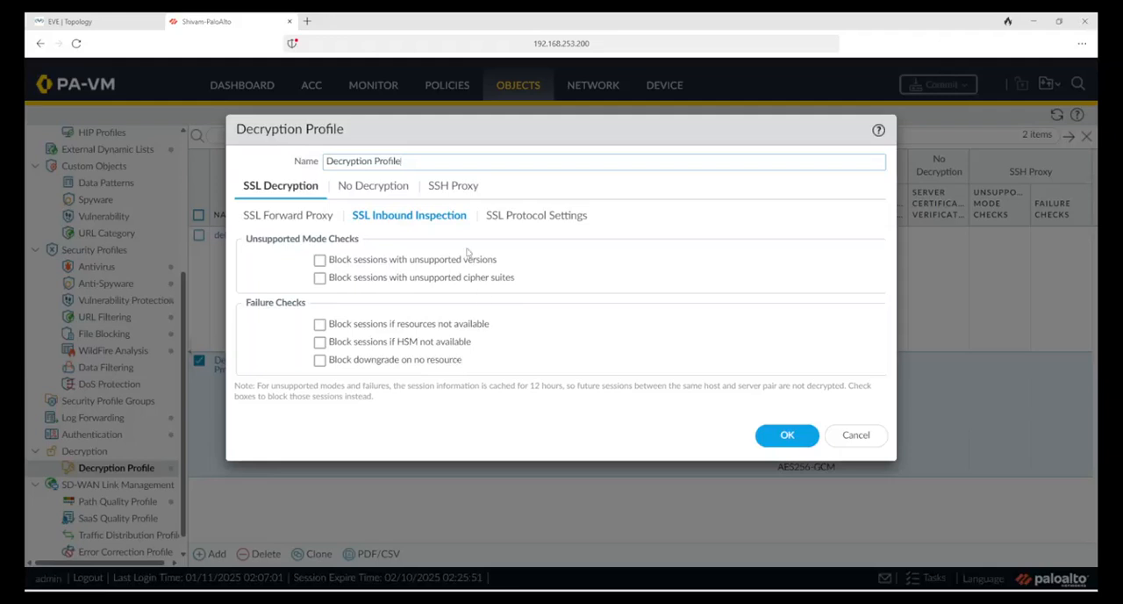
click(847, 435)
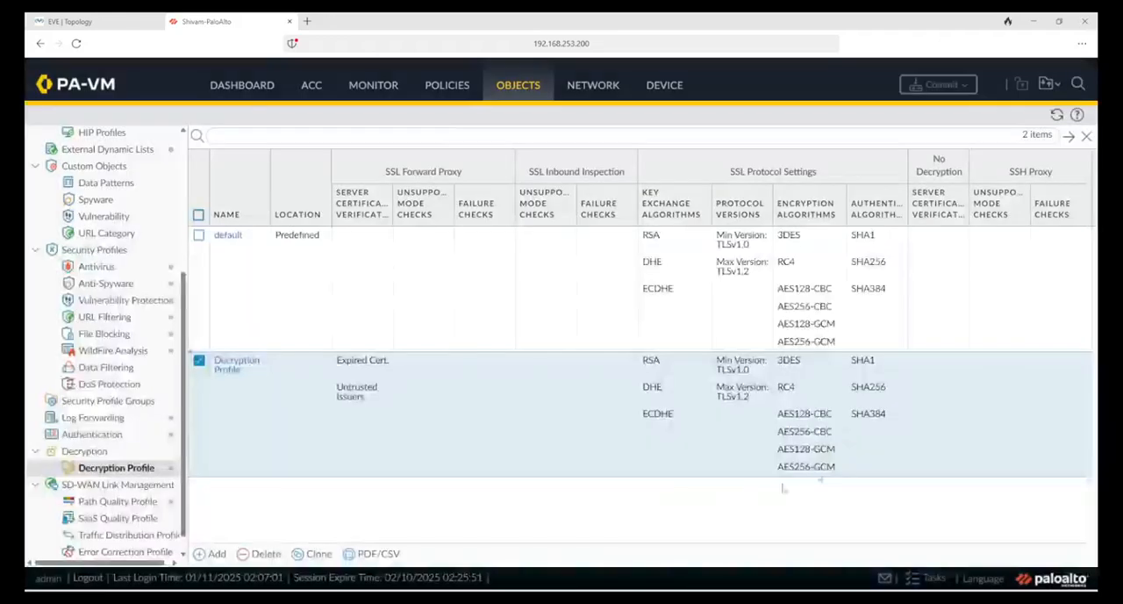
click(369, 95)
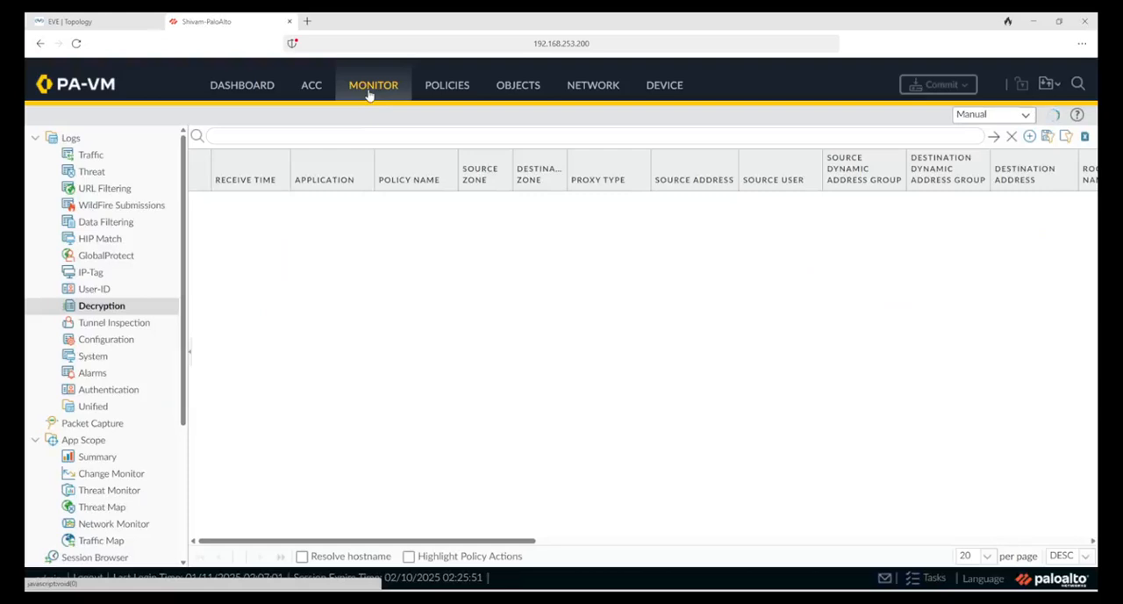